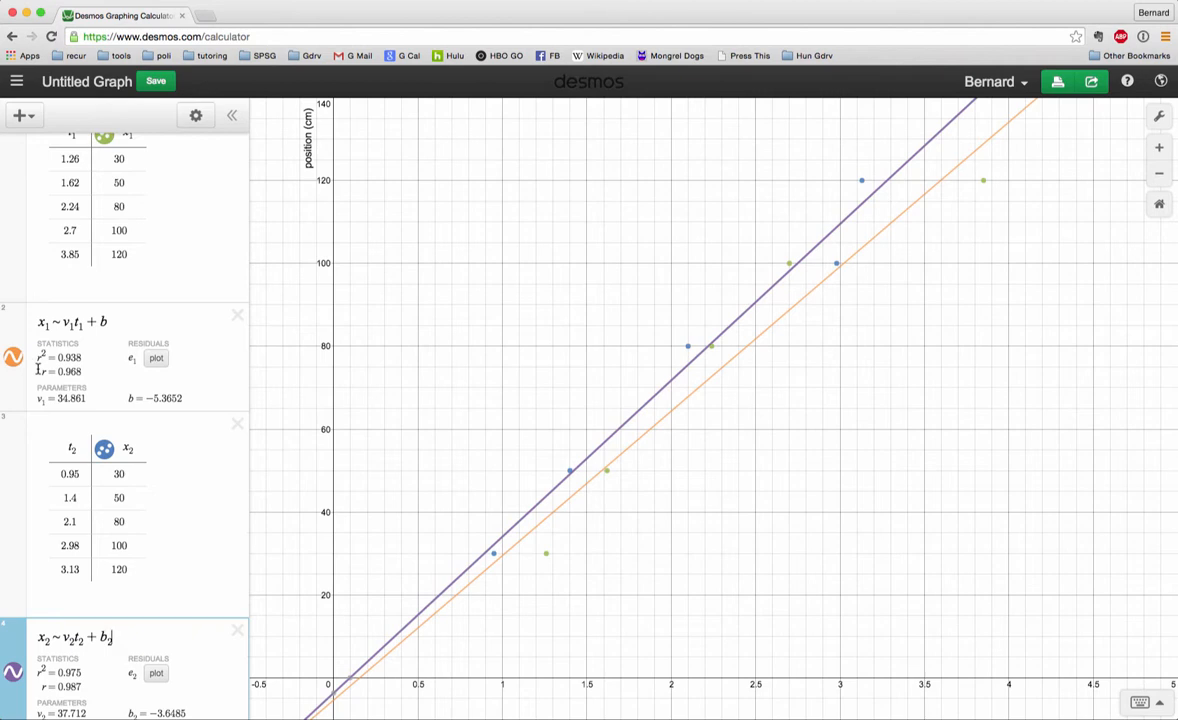
Recolor the first regression line (x₁ ~ v₁t₁ + b) green and toggle its line off and back on.
{"action": "left_click", "coordinate": [14, 362]}
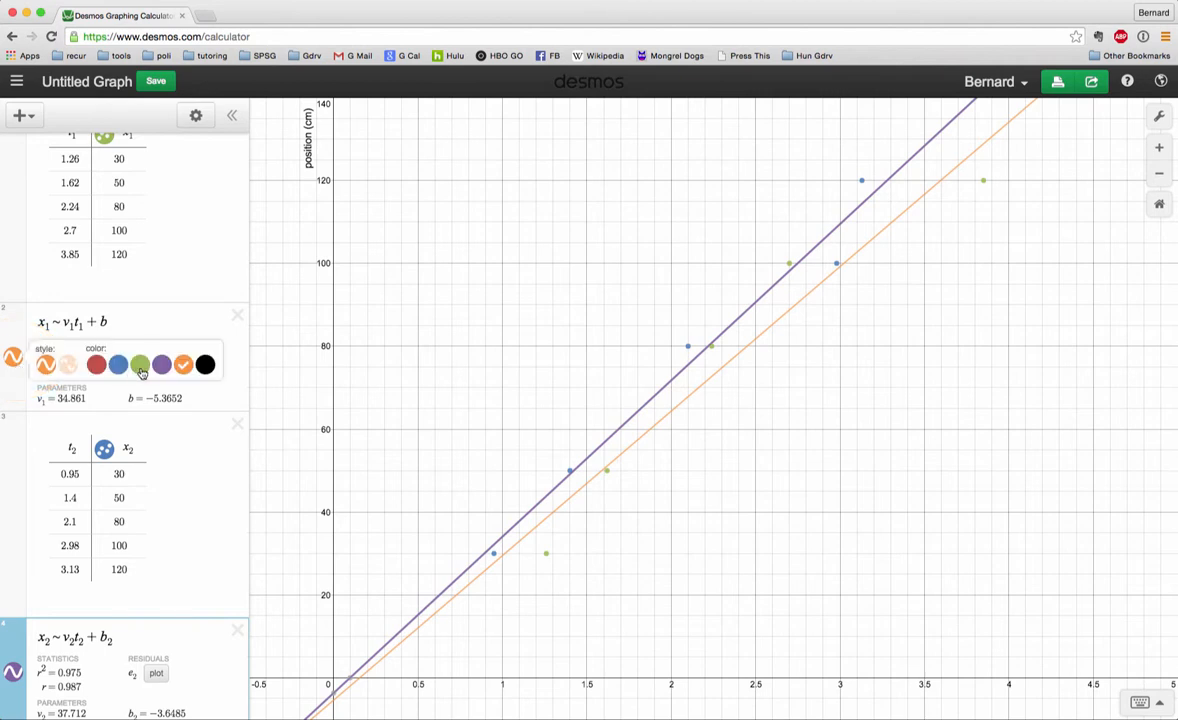
{"action": "left_click", "coordinate": [141, 367]}
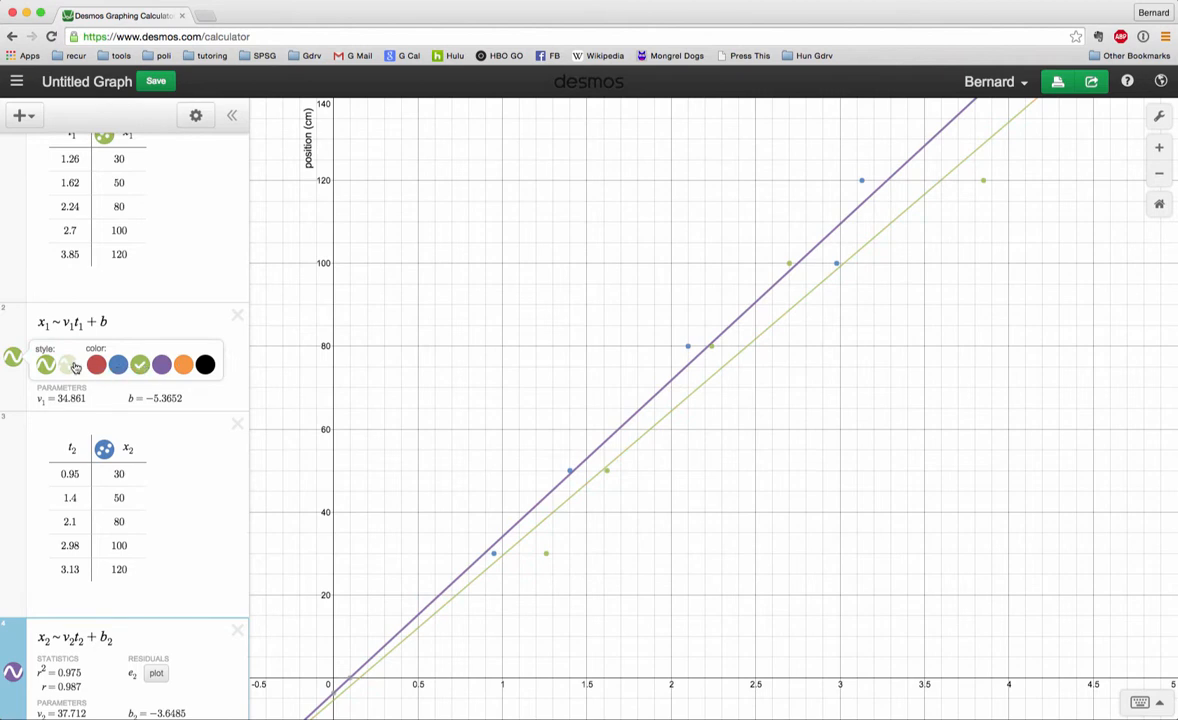
{"action": "left_click", "coordinate": [67, 366]}
{"action": "left_click", "coordinate": [47, 367]}
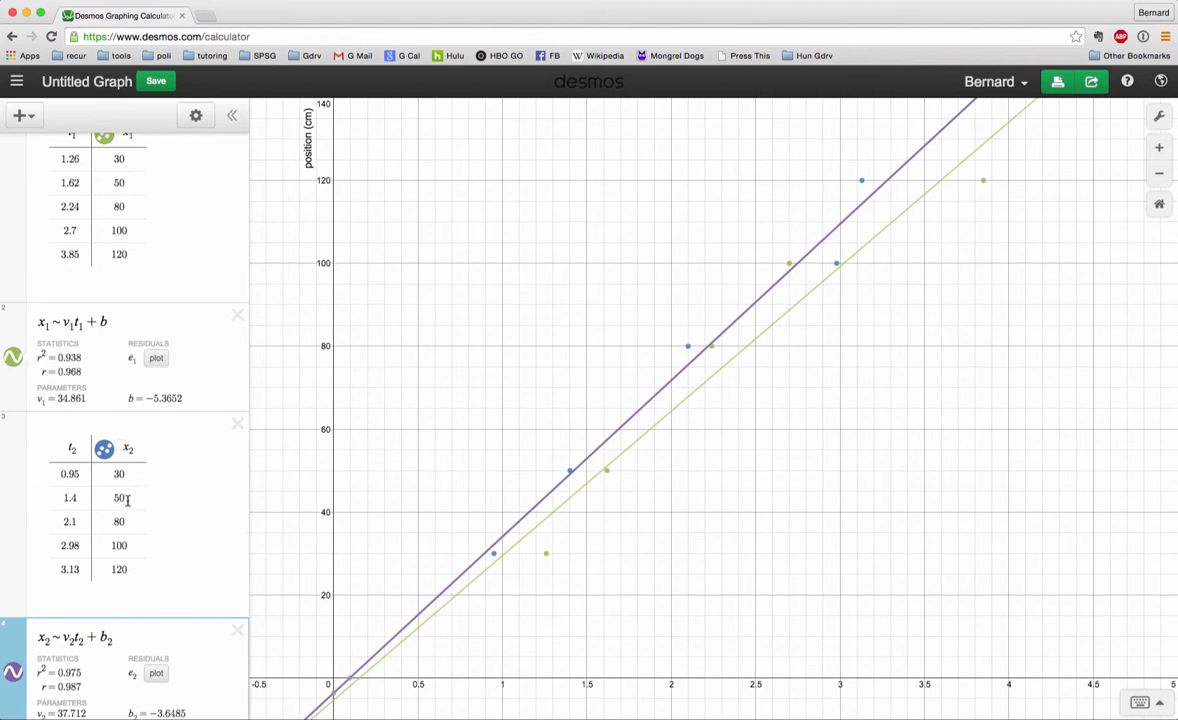
Recolor the second regression line (x₂ ~ v₂t₂ + b₂) blue to match its data points.
{"action": "left_click", "coordinate": [13, 677]}
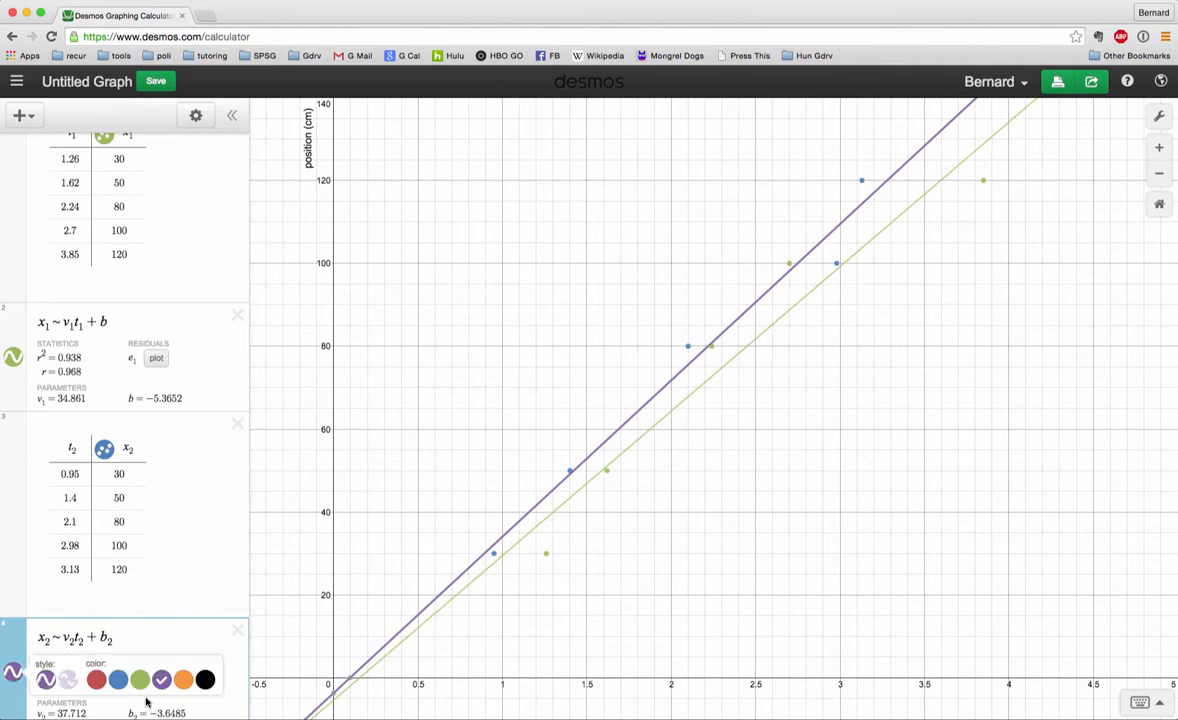
{"action": "left_click", "coordinate": [118, 681]}
{"action": "scroll", "coordinate": [140, 410], "scroll_direction": "up", "scroll_amount": 2}
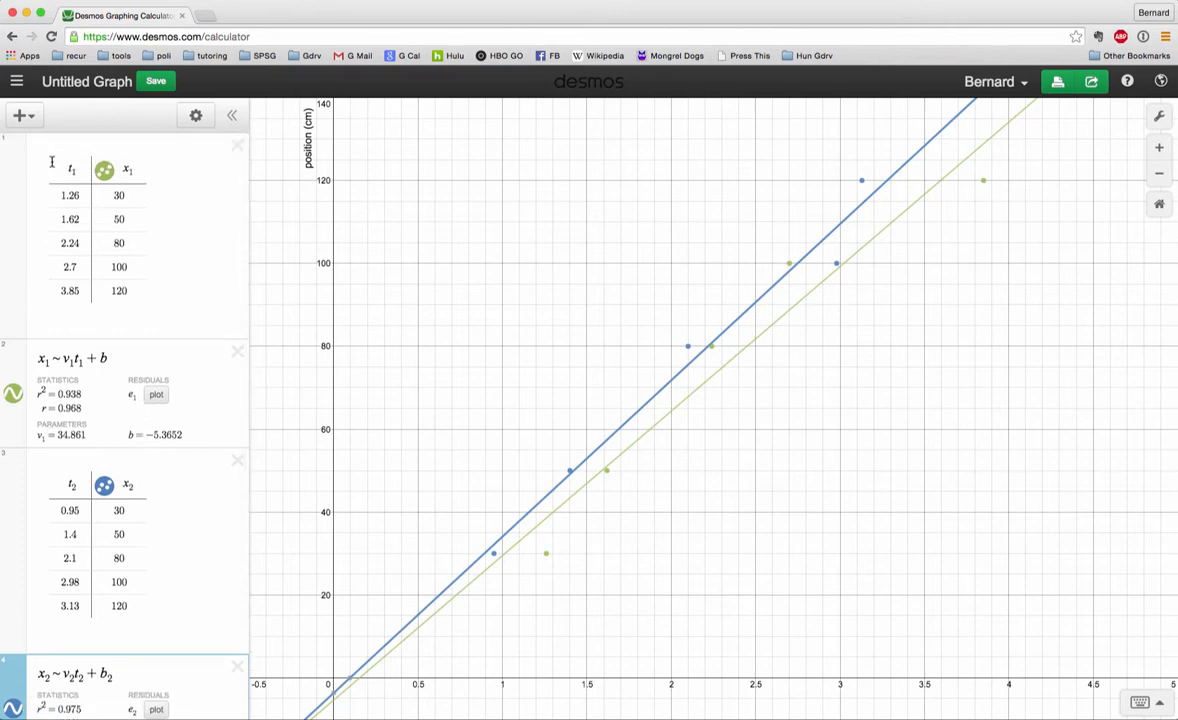
Add a folder named "cart 1" above the first data table in the expression list.
{"action": "left_click", "coordinate": [37, 120]}
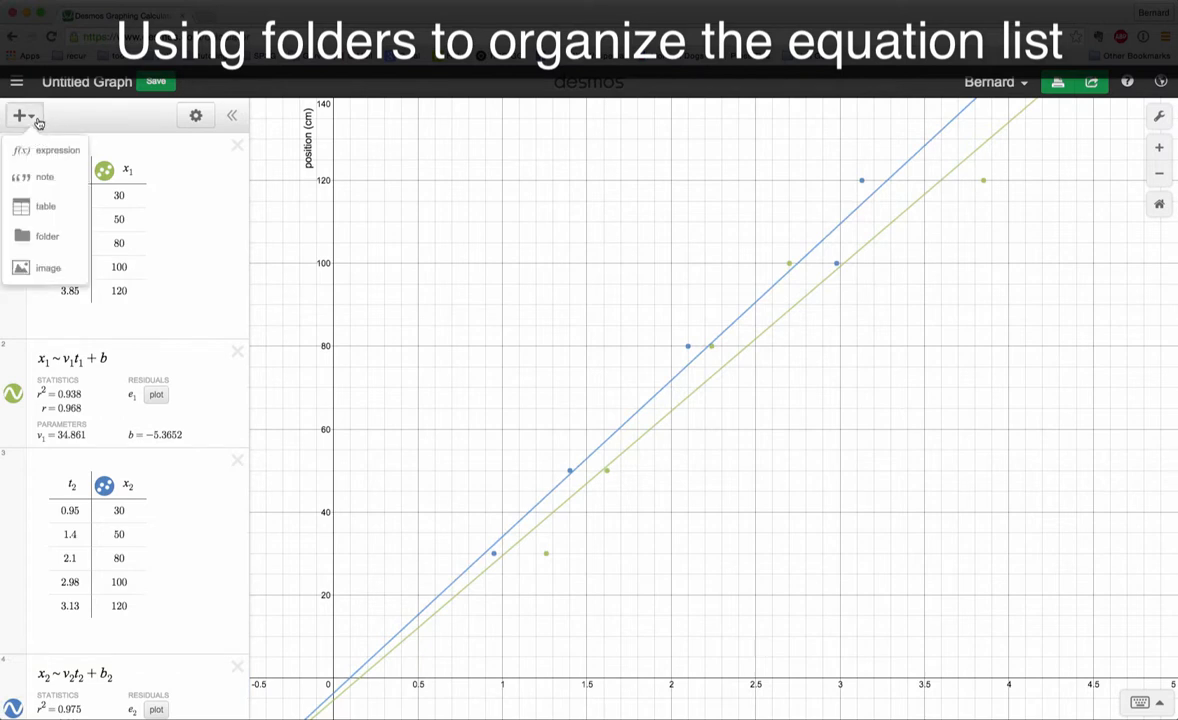
{"action": "left_click", "coordinate": [48, 232]}
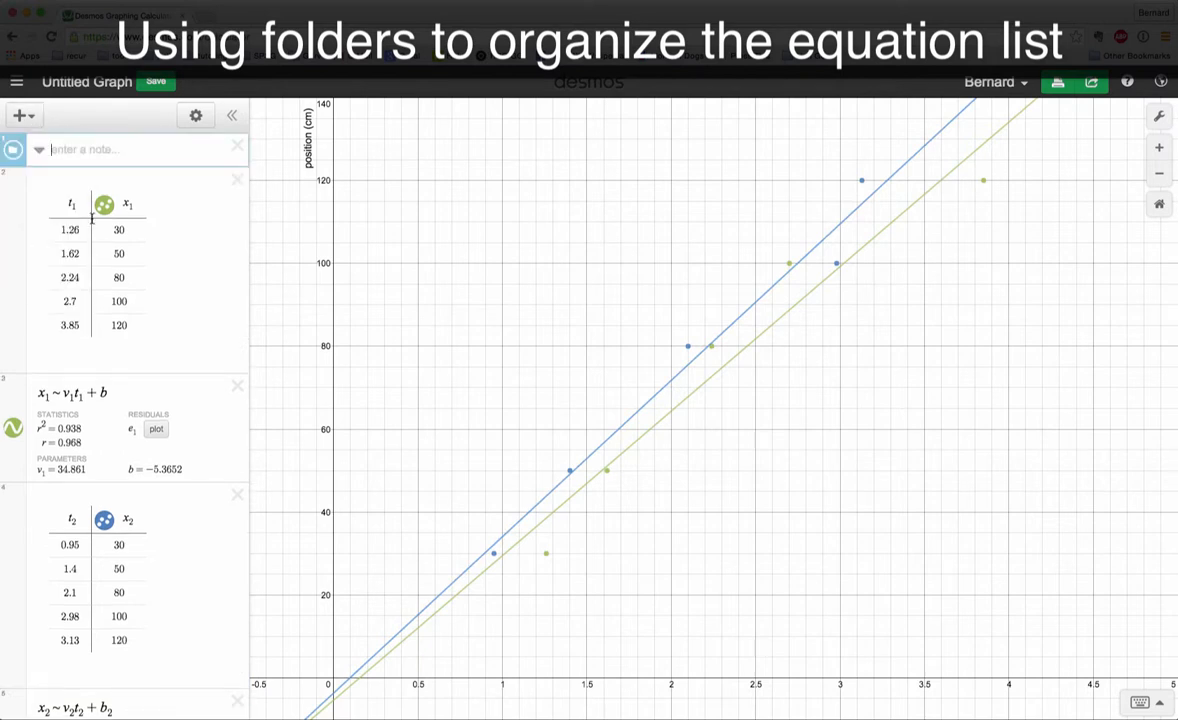
{"action": "type", "text": "cart 1"}
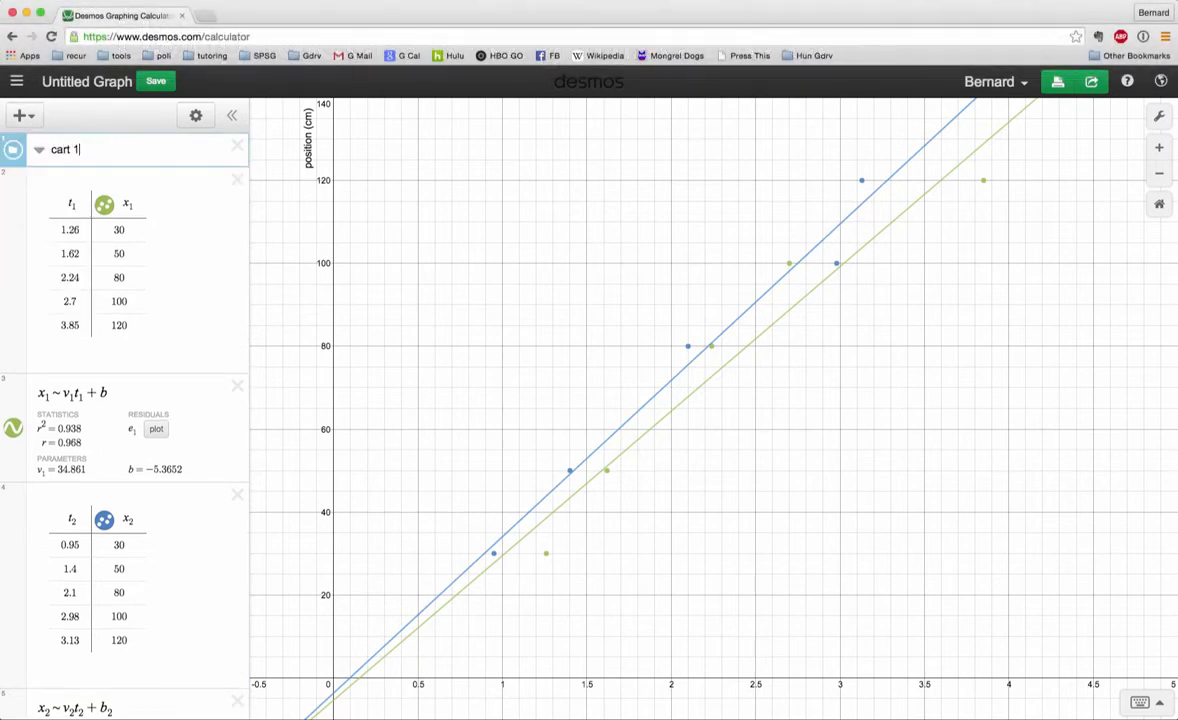
{"action": "key", "text": "Return"}
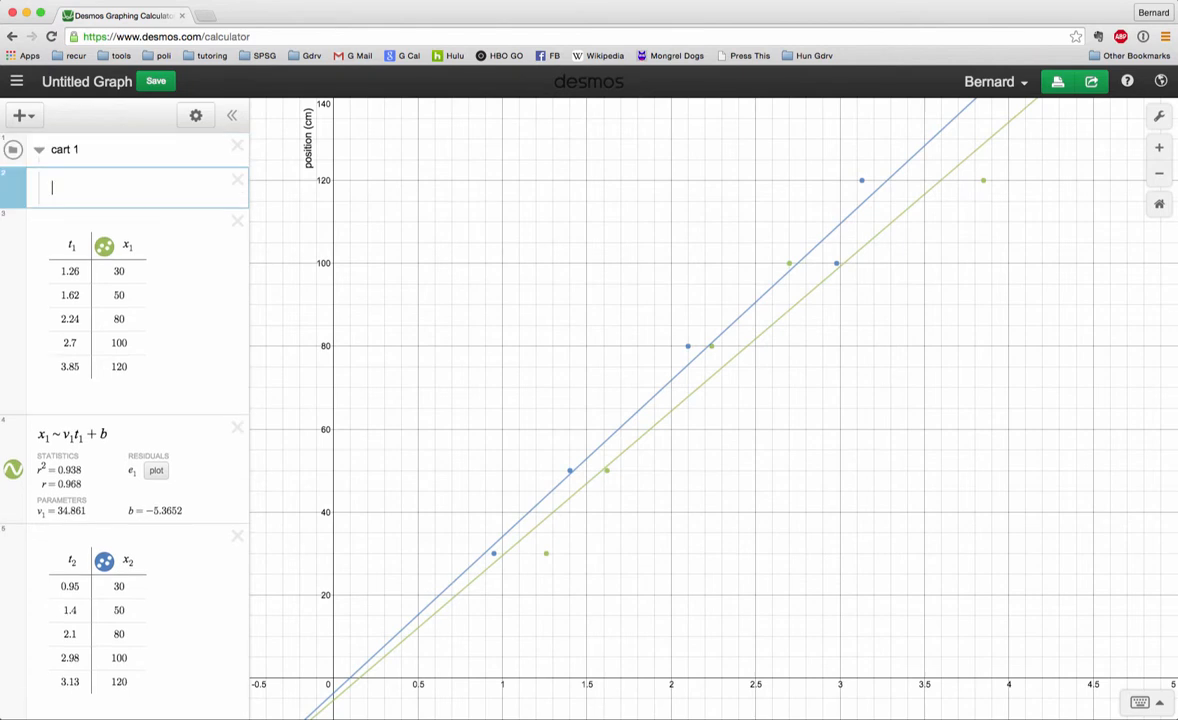
Move the t₁/x₁ table and its regression into the cart 1 folder and collapse the folder.
{"action": "left_click", "coordinate": [158, 220]}
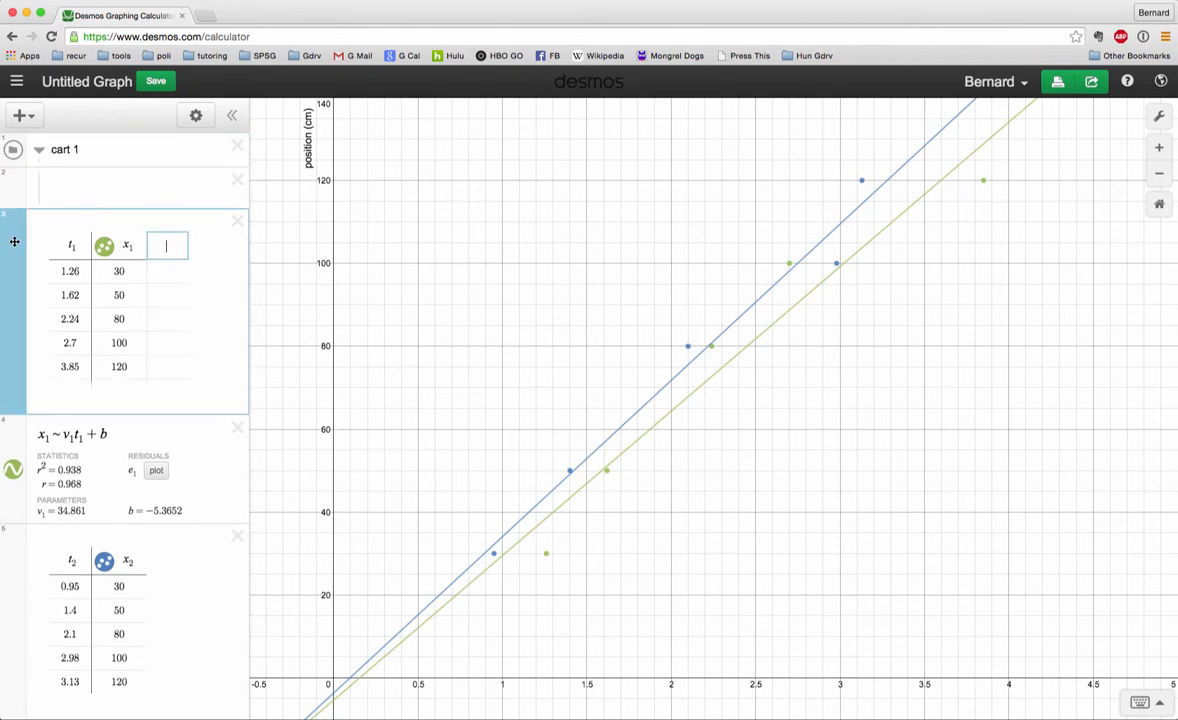
{"action": "left_click_drag", "start_coordinate": [13, 241], "coordinate": [84, 199]}
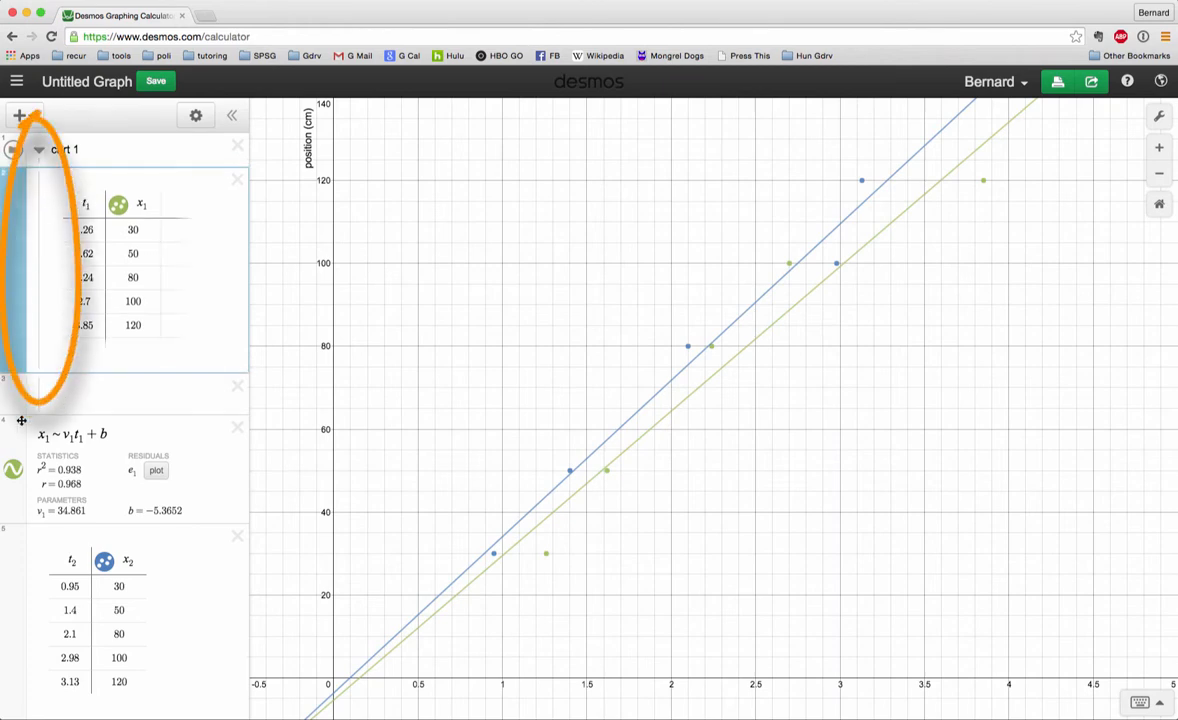
{"action": "left_click_drag", "start_coordinate": [14, 438], "coordinate": [64, 397]}
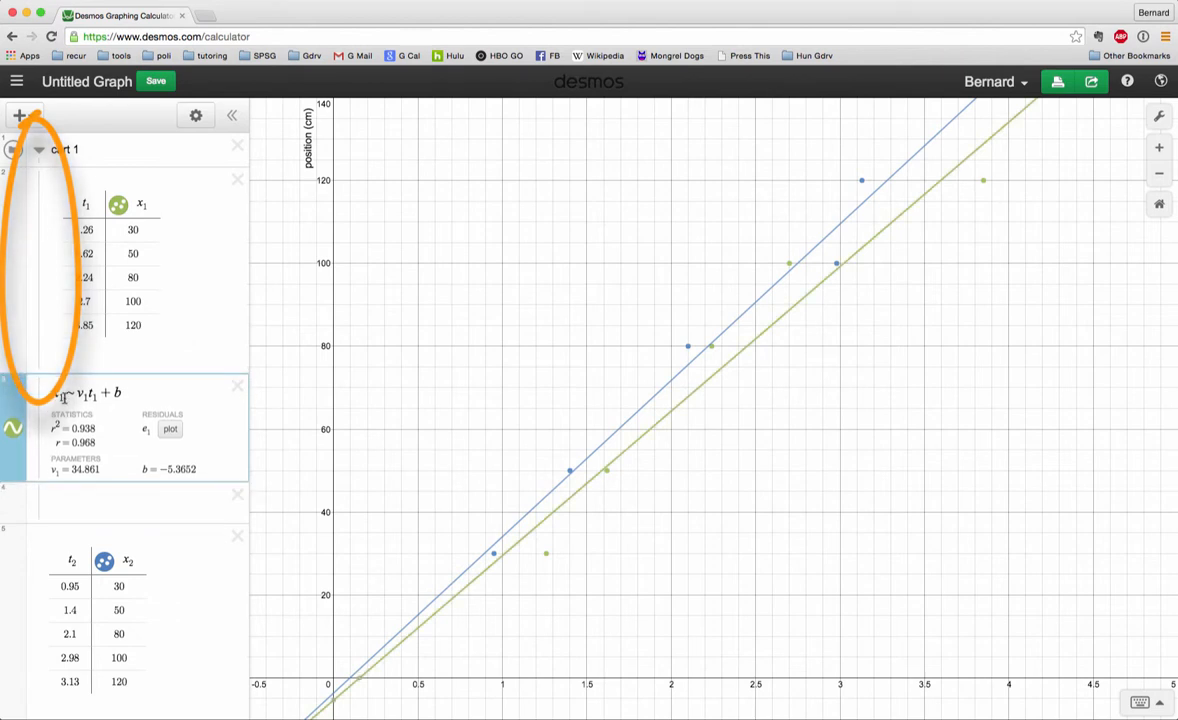
{"action": "left_click", "coordinate": [37, 152]}
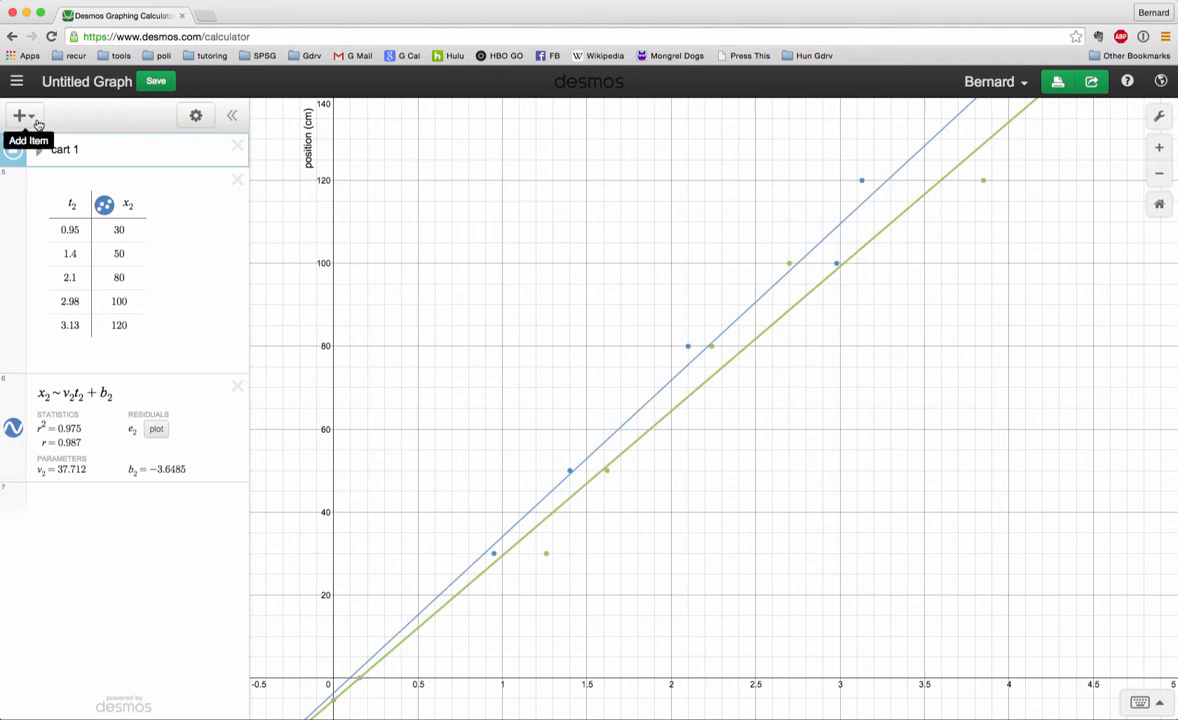
Add a second folder named "cart 2" directly below the cart 1 folder.
{"action": "left_click", "coordinate": [34, 122]}
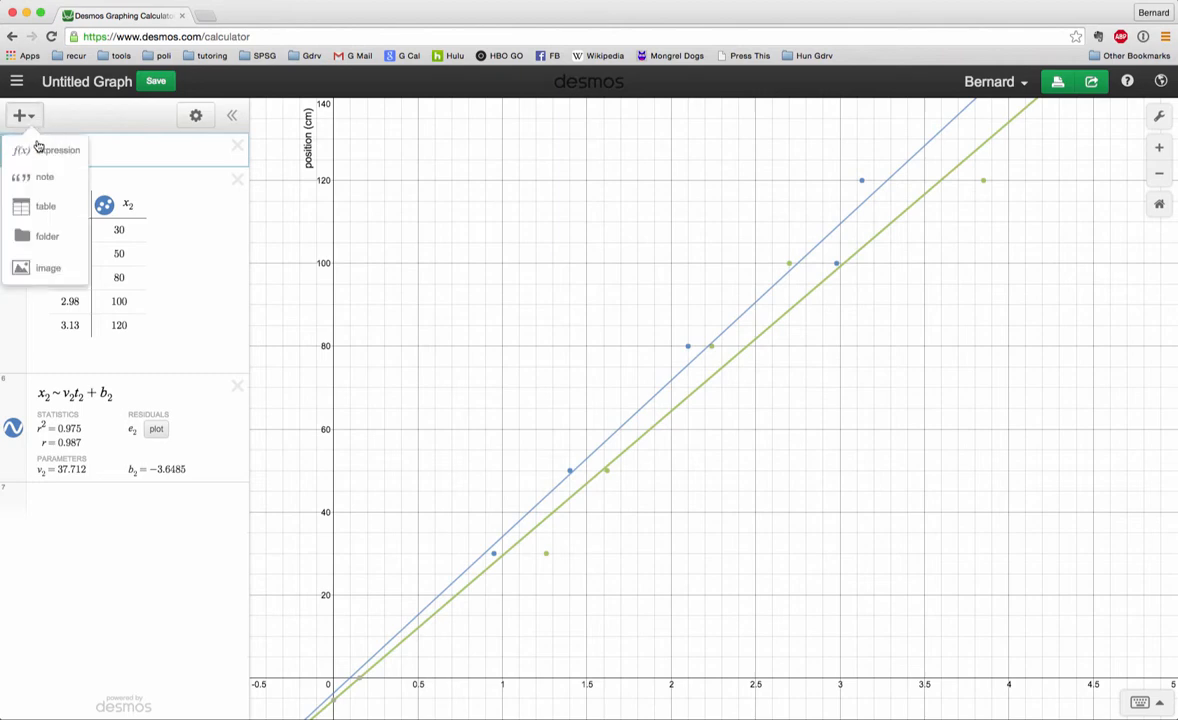
{"action": "left_click", "coordinate": [40, 236]}
{"action": "type", "text": "c"}
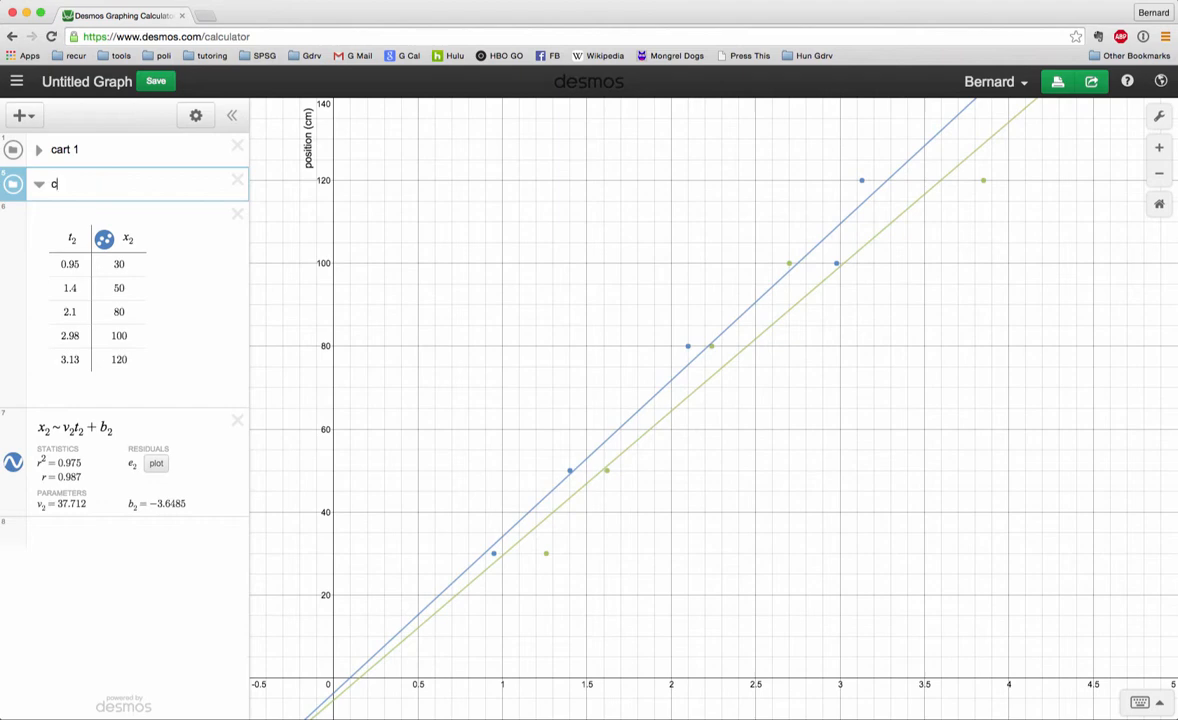
{"action": "type", "text": "art 2"}
{"action": "key", "text": "Return"}
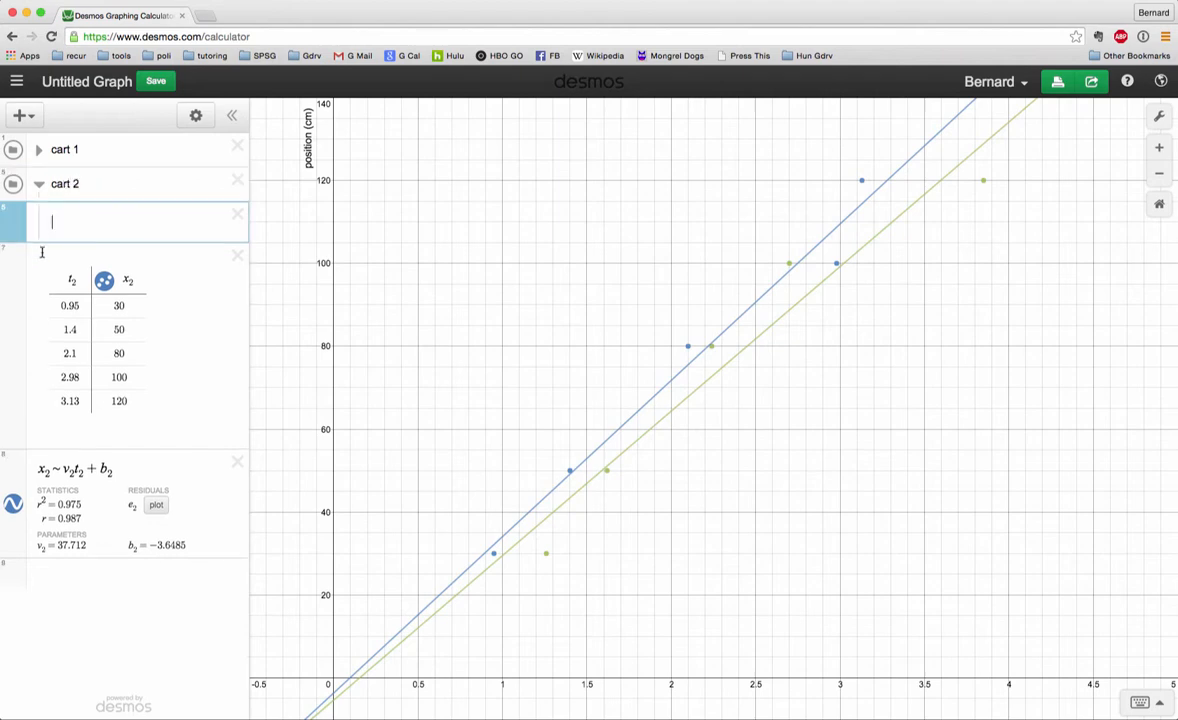
Move the t₂/x₂ table and its regression into the cart 2 folder and collapse the folder.
{"action": "left_click_drag", "start_coordinate": [20, 300], "coordinate": [77, 243]}
{"action": "left_click_drag", "start_coordinate": [16, 461], "coordinate": [12, 430]}
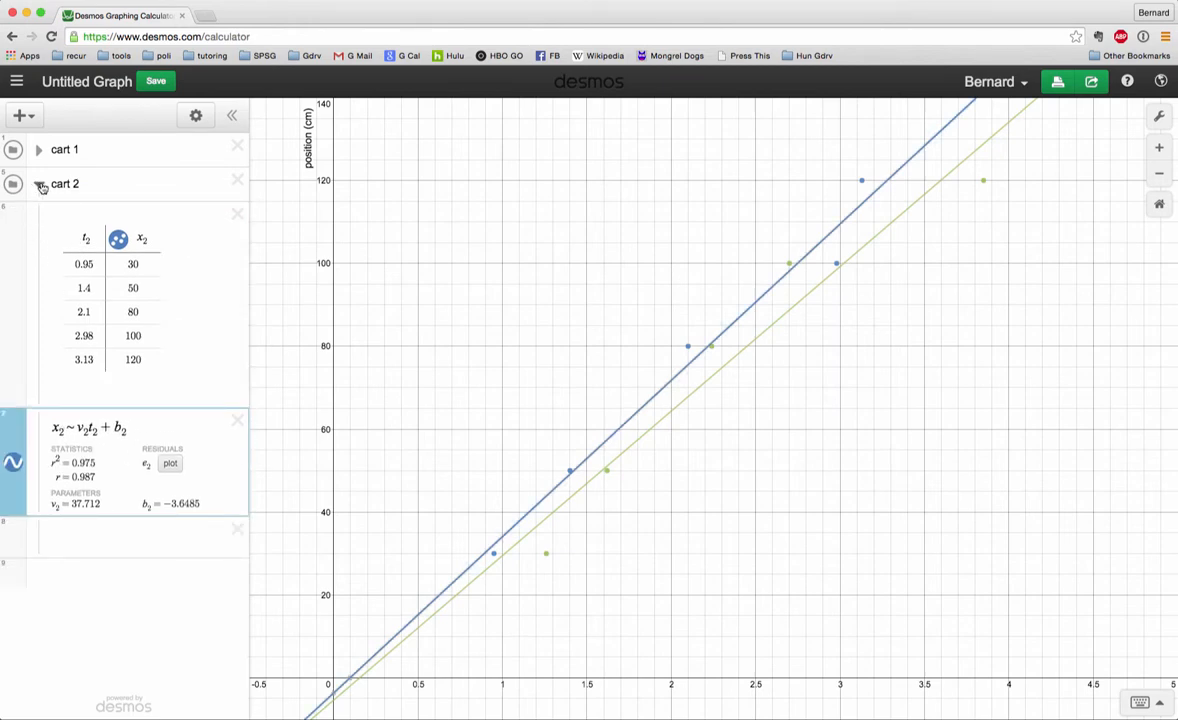
{"action": "left_click", "coordinate": [40, 186]}
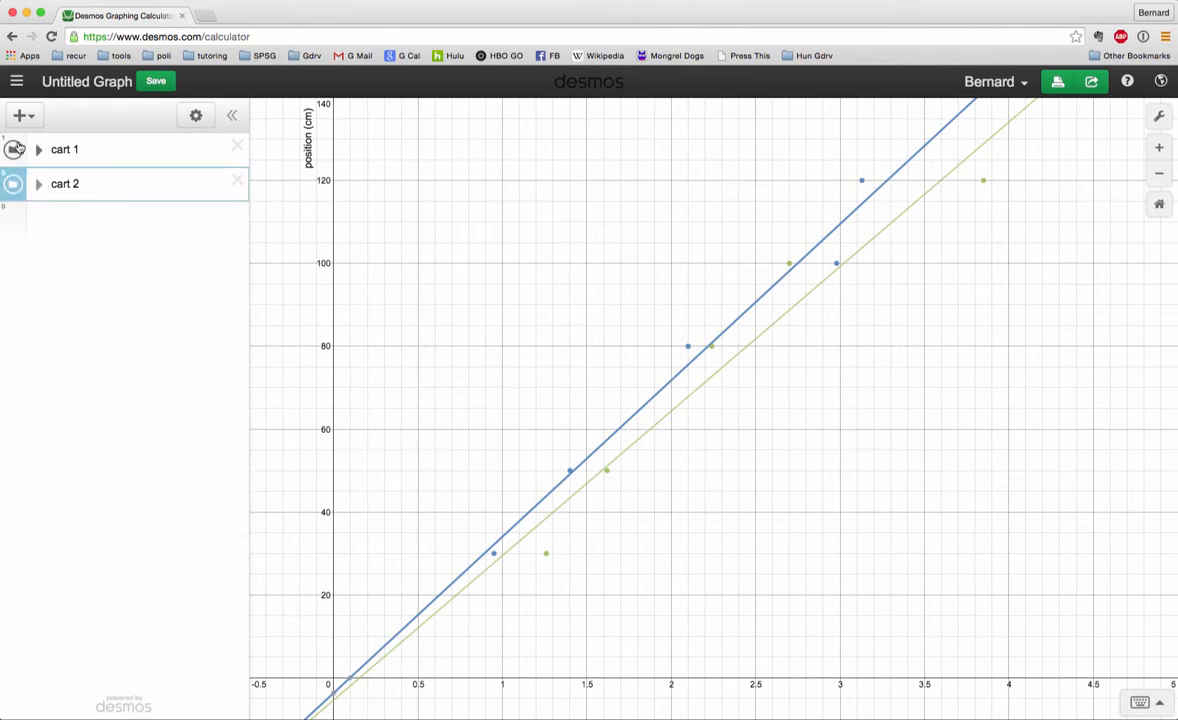
Toggle the visibility of the whole cart 1 folder off and back on.
{"action": "left_click", "coordinate": [13, 150]}
{"action": "left_click", "coordinate": [13, 150]}
{"action": "left_click", "coordinate": [13, 150]}
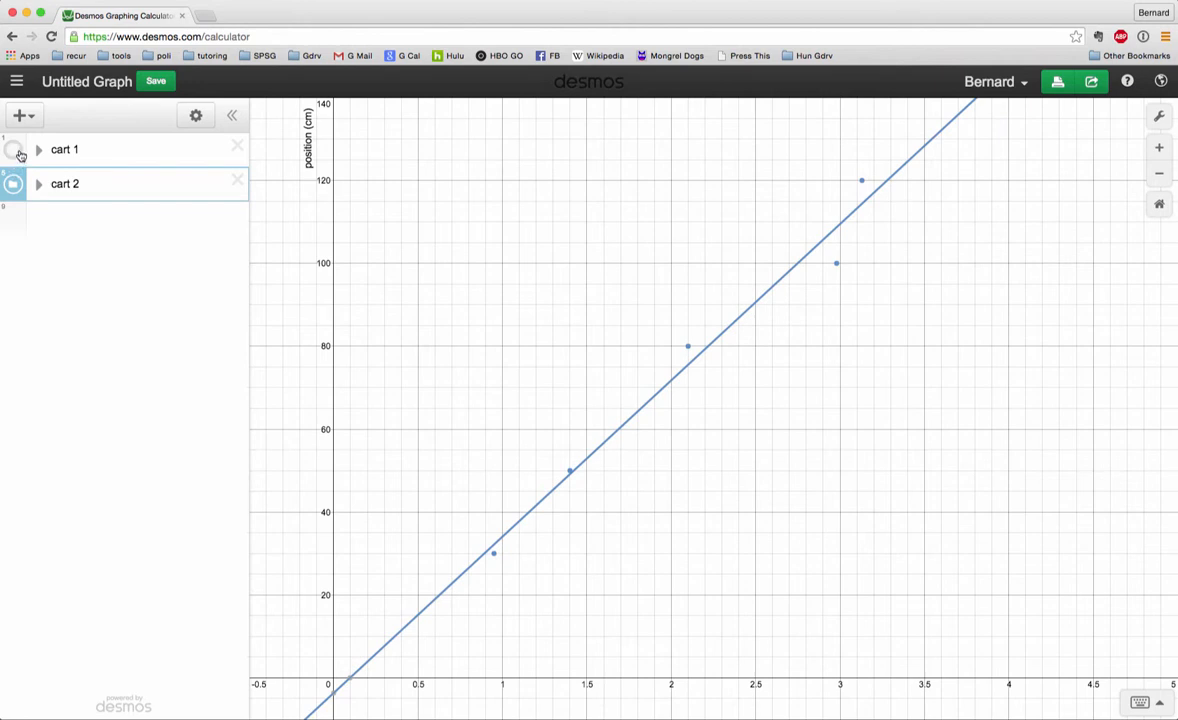
{"action": "left_click", "coordinate": [14, 150]}
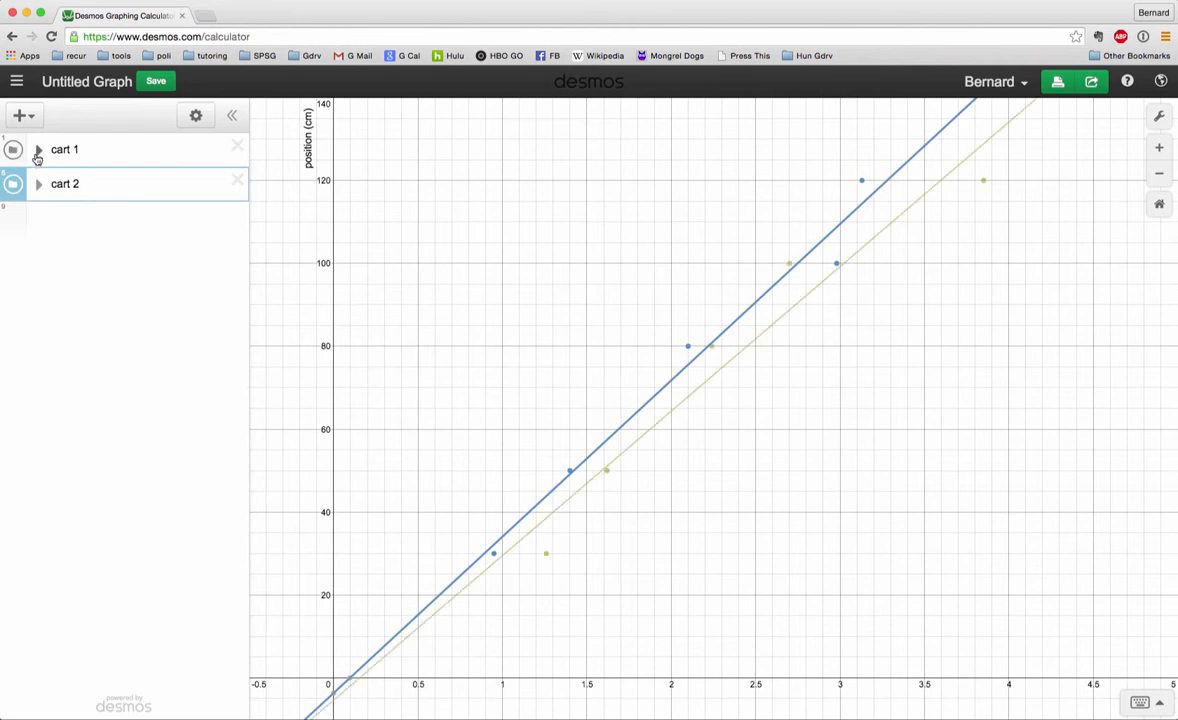
Expand the cart 1 folder and switch only its regression line off and back on.
{"action": "left_click", "coordinate": [38, 150]}
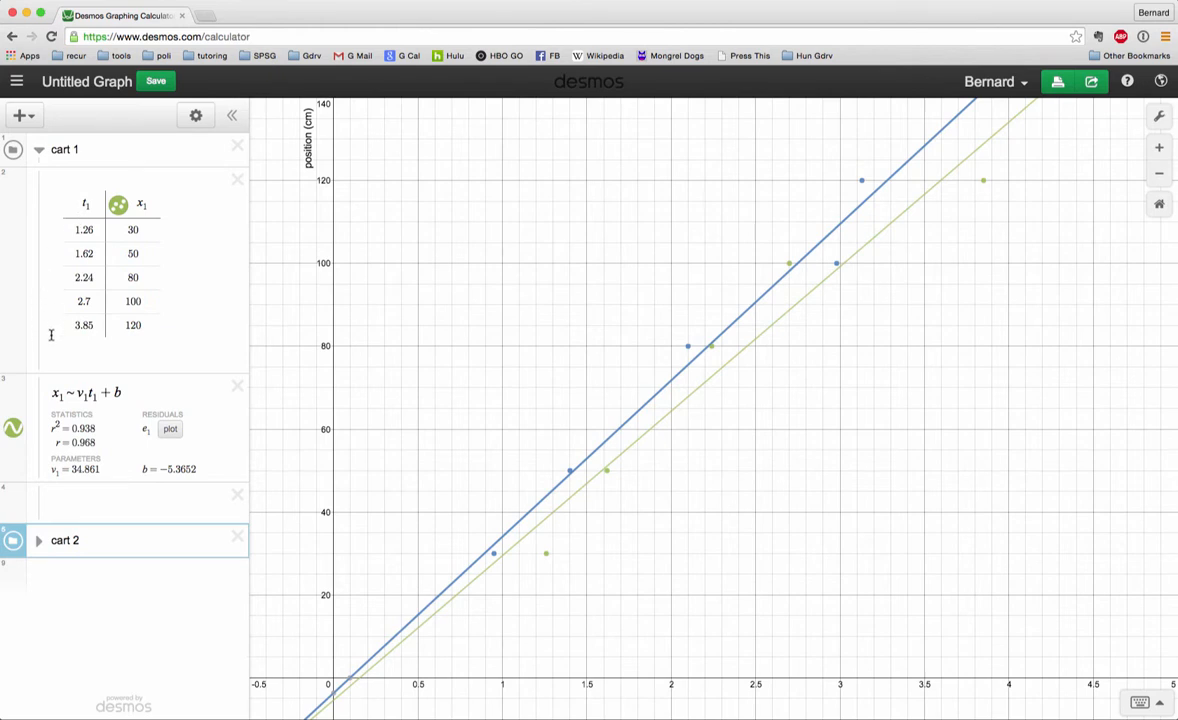
{"action": "left_click", "coordinate": [14, 431]}
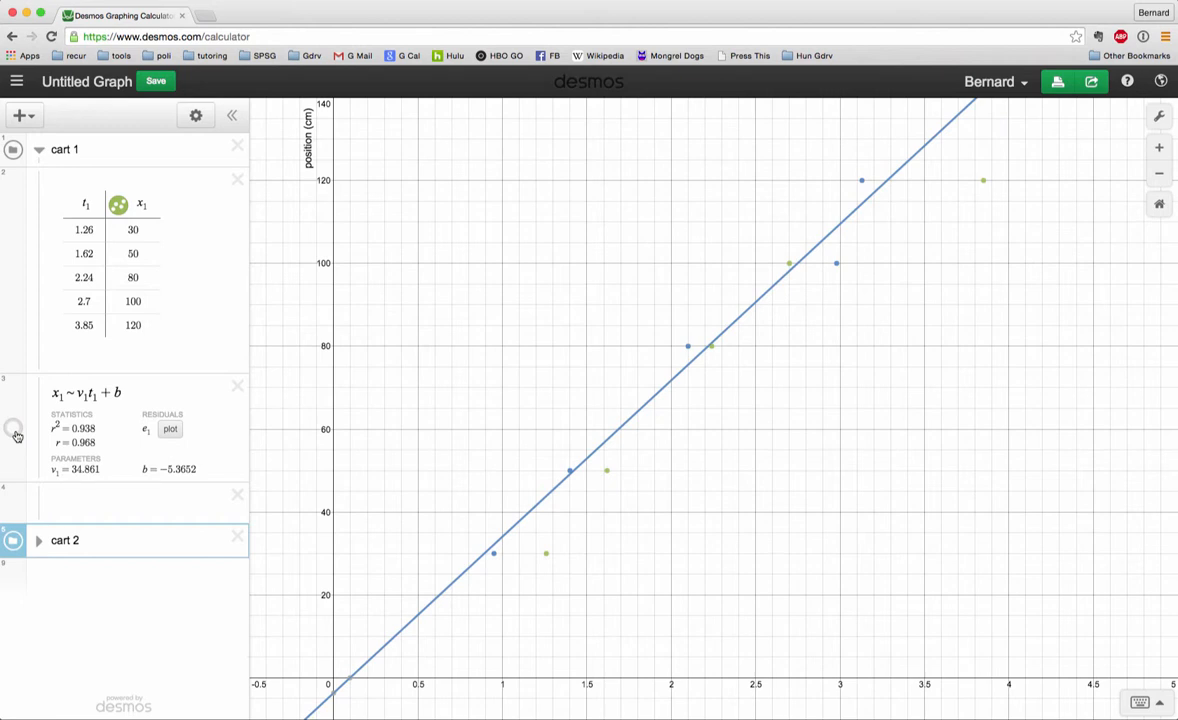
{"action": "left_click", "coordinate": [14, 431]}
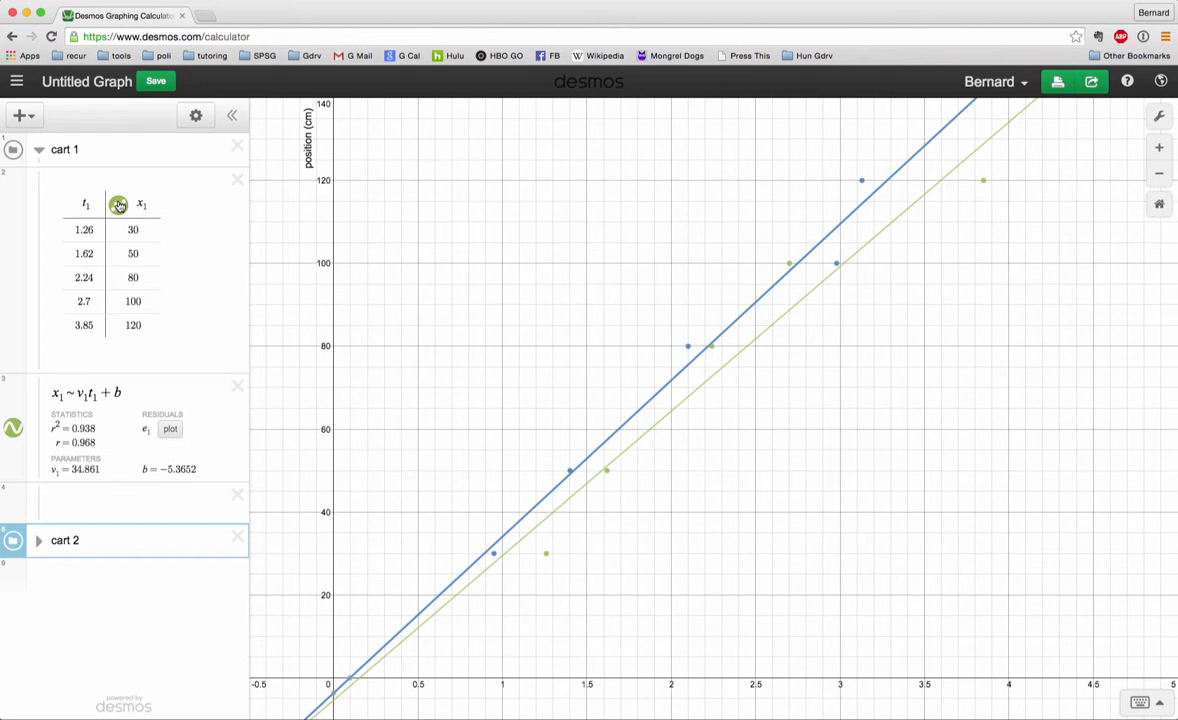
Turn the point style of the cart 1 table's x₁ column off and back on.
{"action": "left_click", "coordinate": [119, 205]}
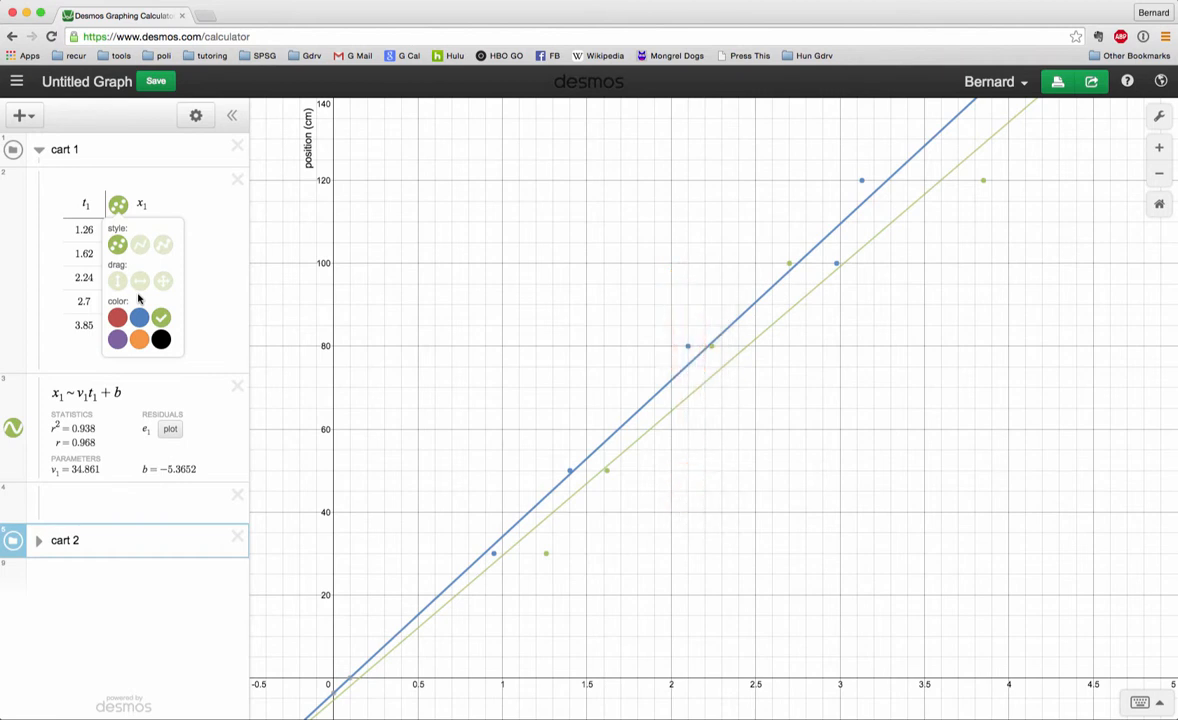
{"action": "left_click", "coordinate": [116, 247]}
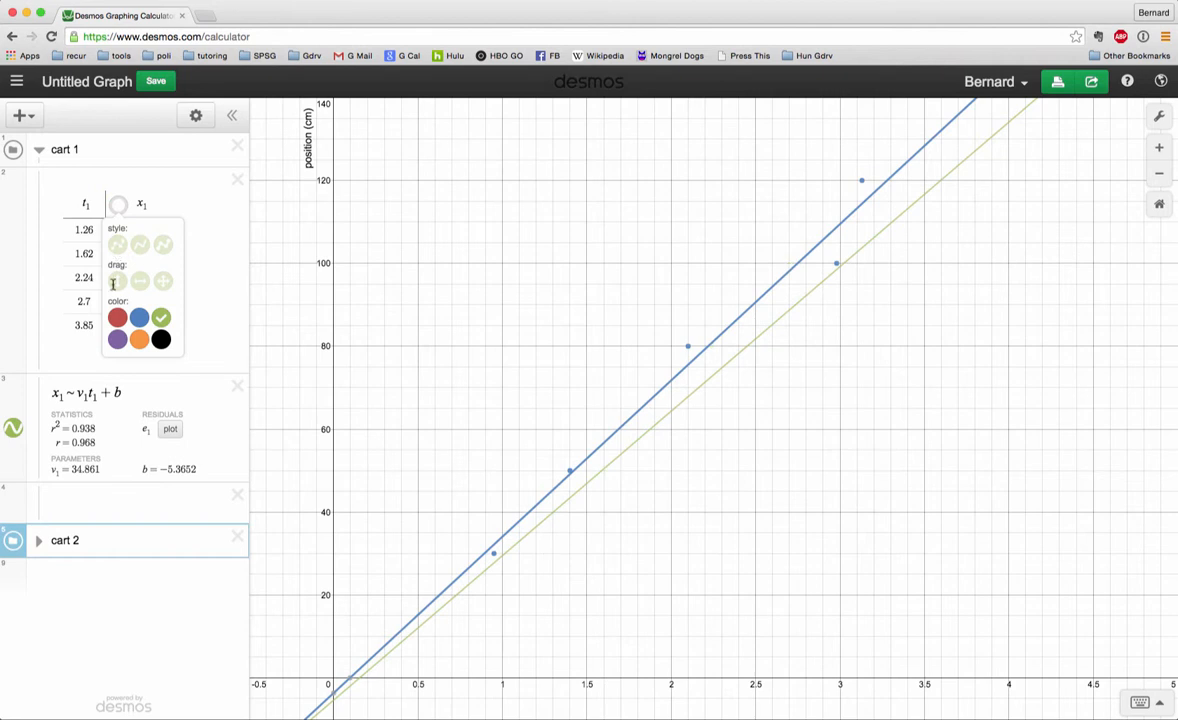
{"action": "left_click", "coordinate": [116, 244]}
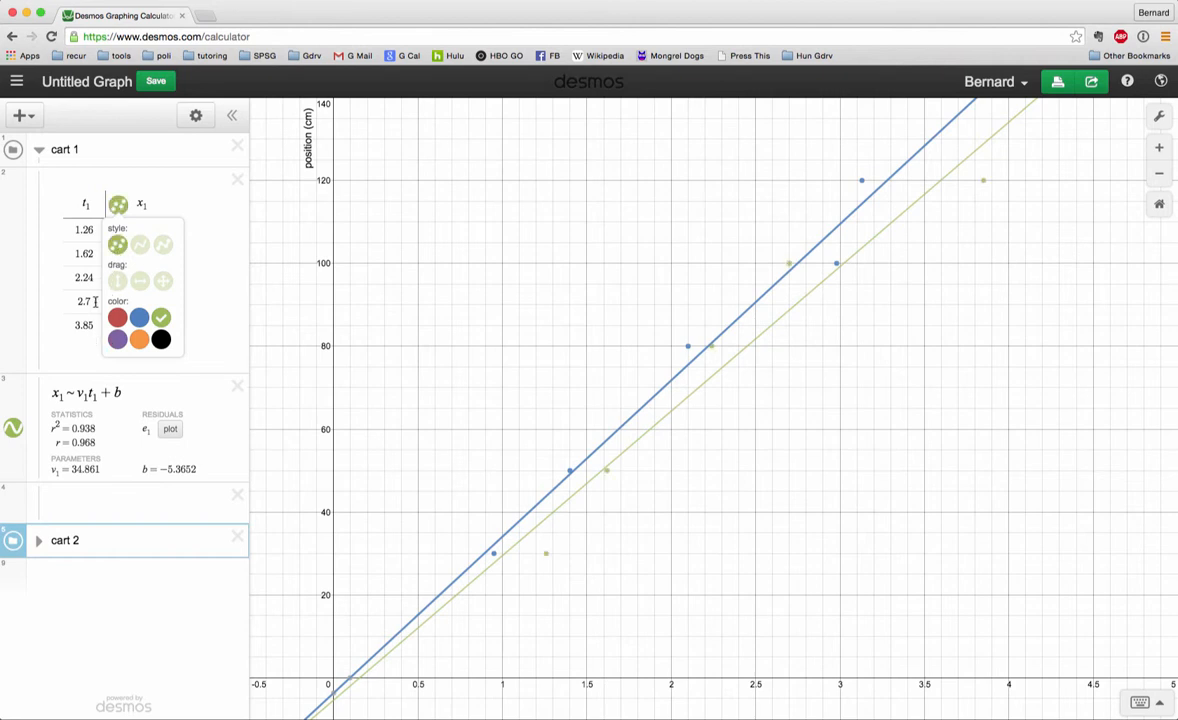
Hide everything in the cart 1 folder from the graph, and collapse and restore the expression list.
{"action": "left_click", "coordinate": [14, 150]}
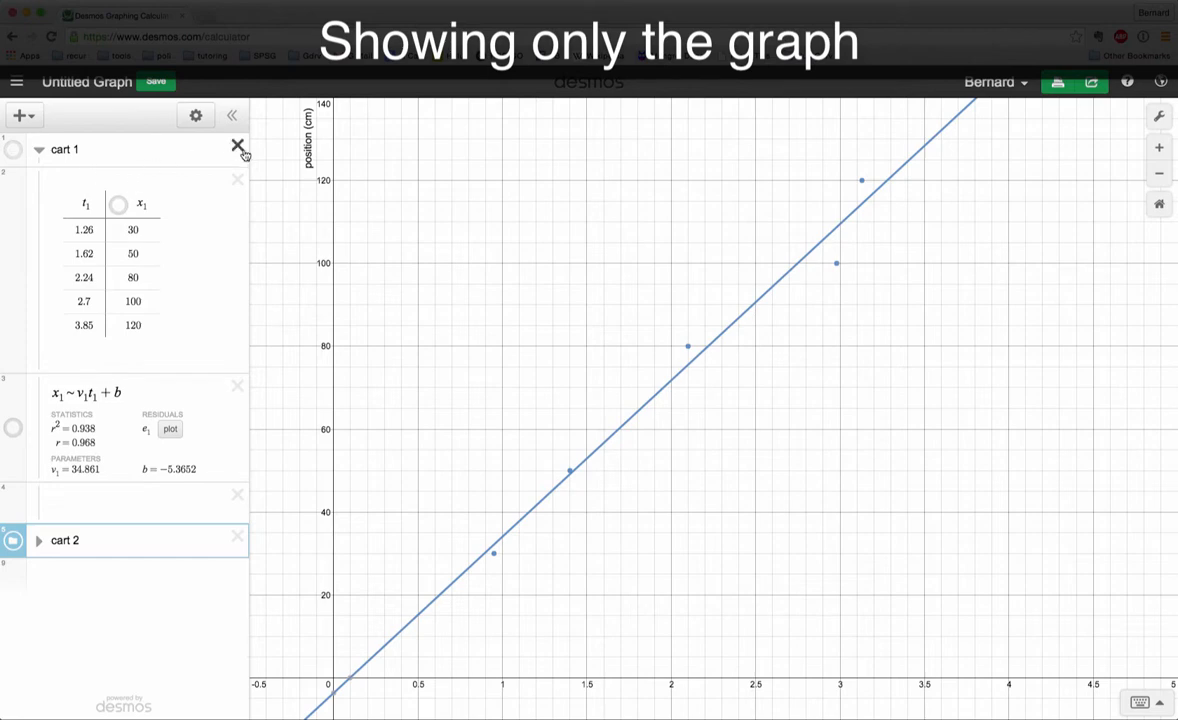
{"action": "left_click", "coordinate": [232, 116]}
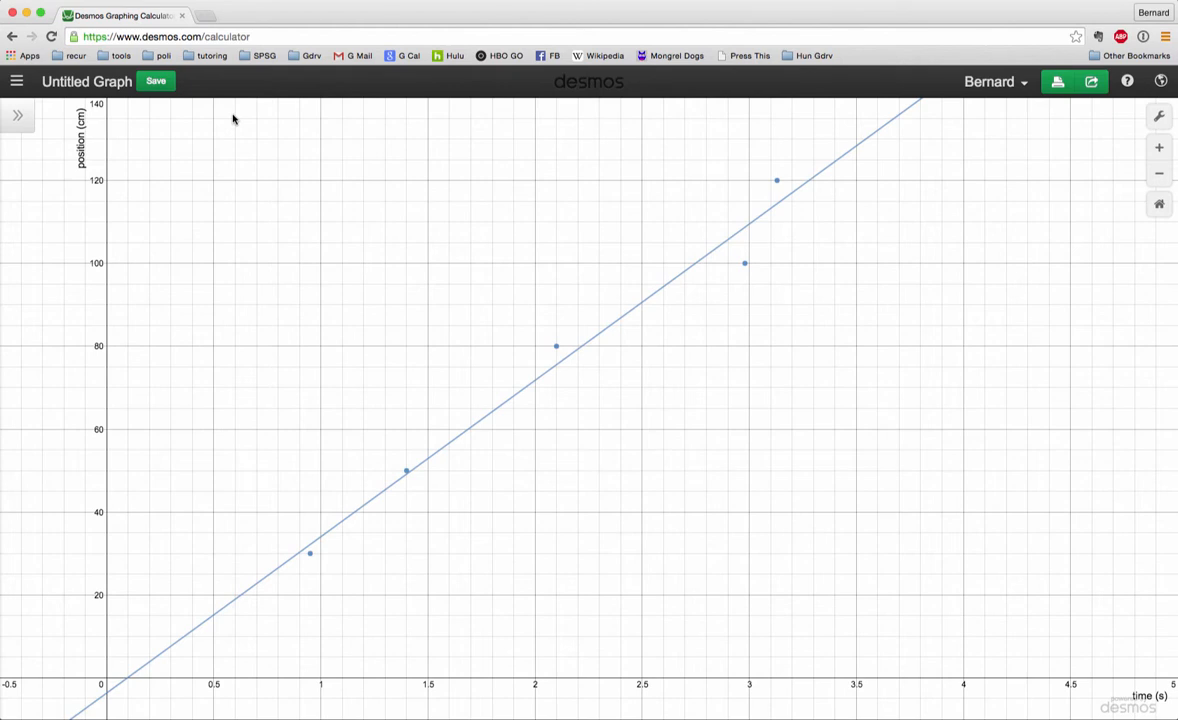
{"action": "left_click", "coordinate": [18, 116]}
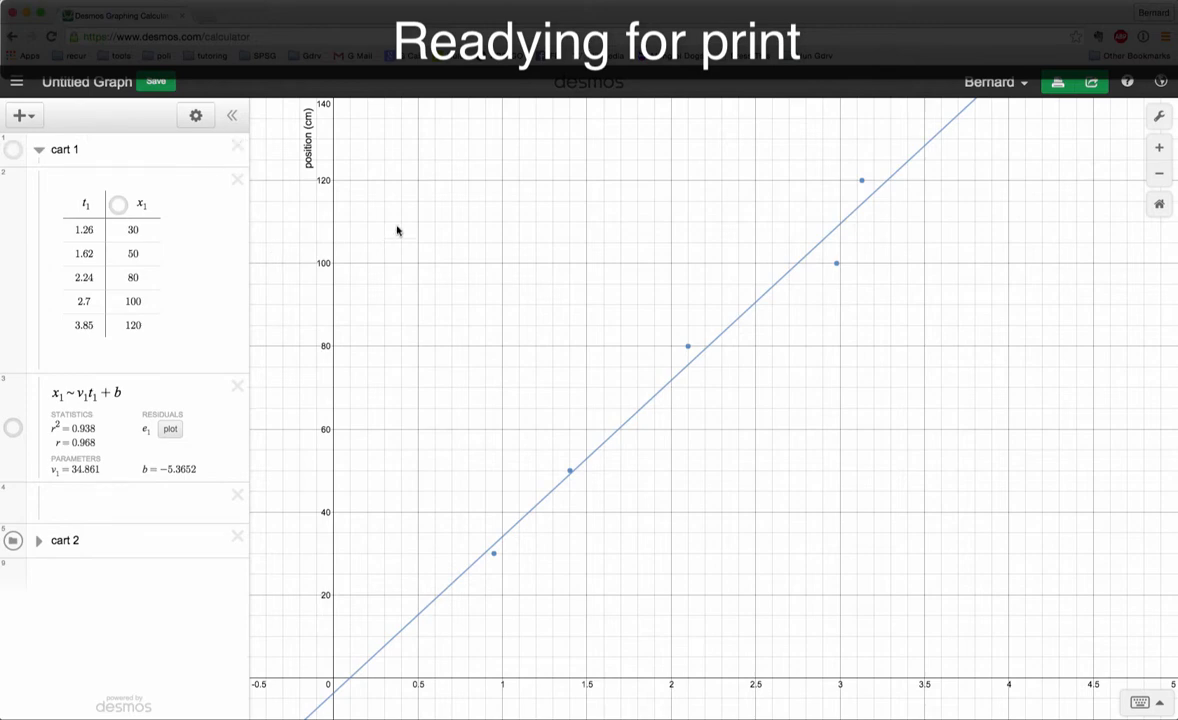
Open the graph settings and switch Projector Mode on and back off.
{"action": "left_click", "coordinate": [1162, 119]}
{"action": "left_click", "coordinate": [1066, 128]}
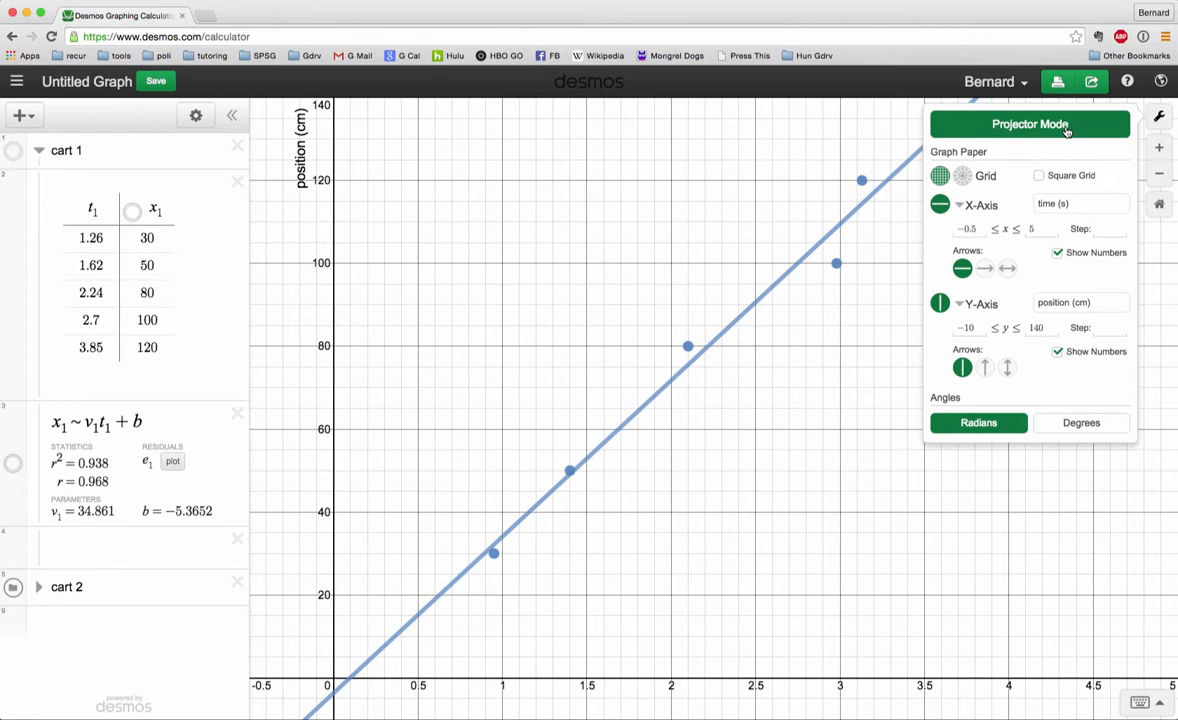
{"action": "left_click", "coordinate": [1066, 128]}
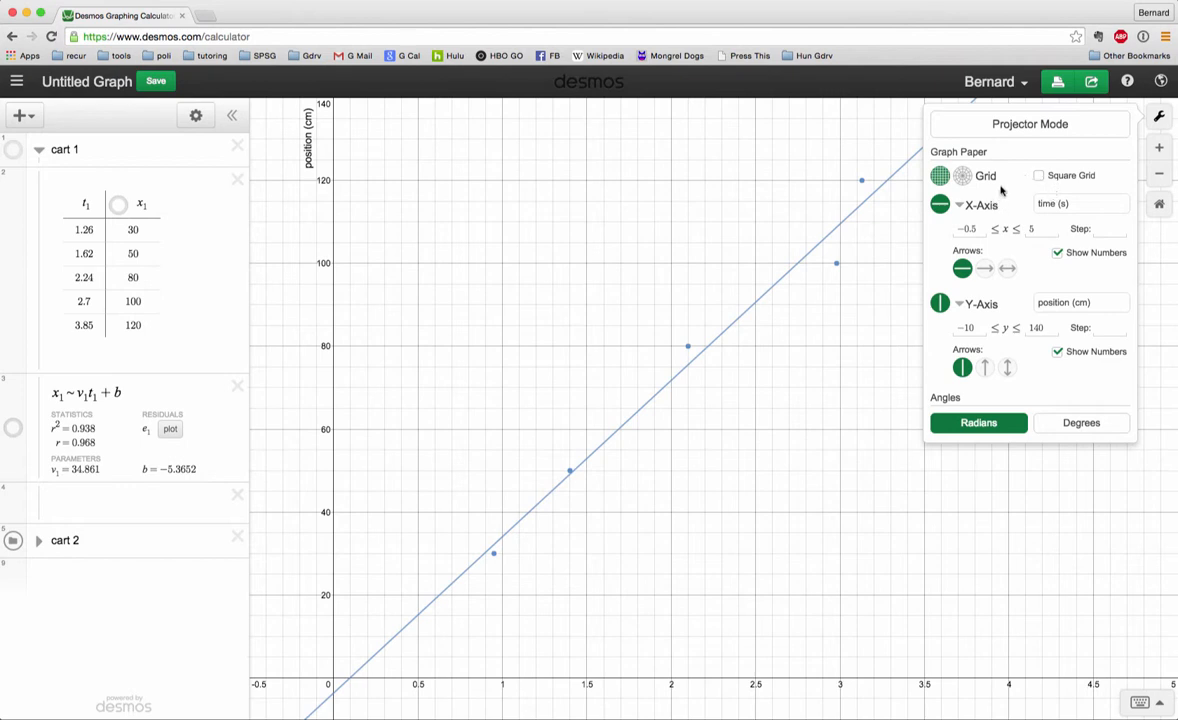
Turn the grid off and on, try the polar grid, and return to the rectangular grid.
{"action": "left_click", "coordinate": [941, 177]}
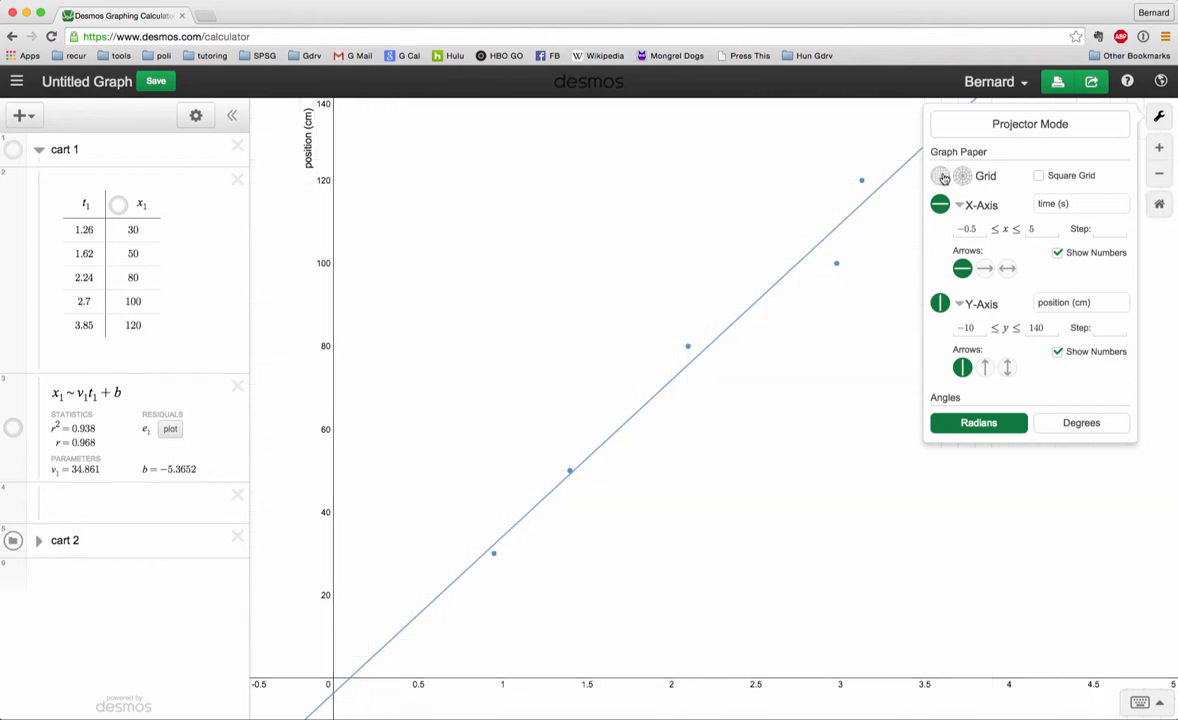
{"action": "left_click", "coordinate": [941, 177]}
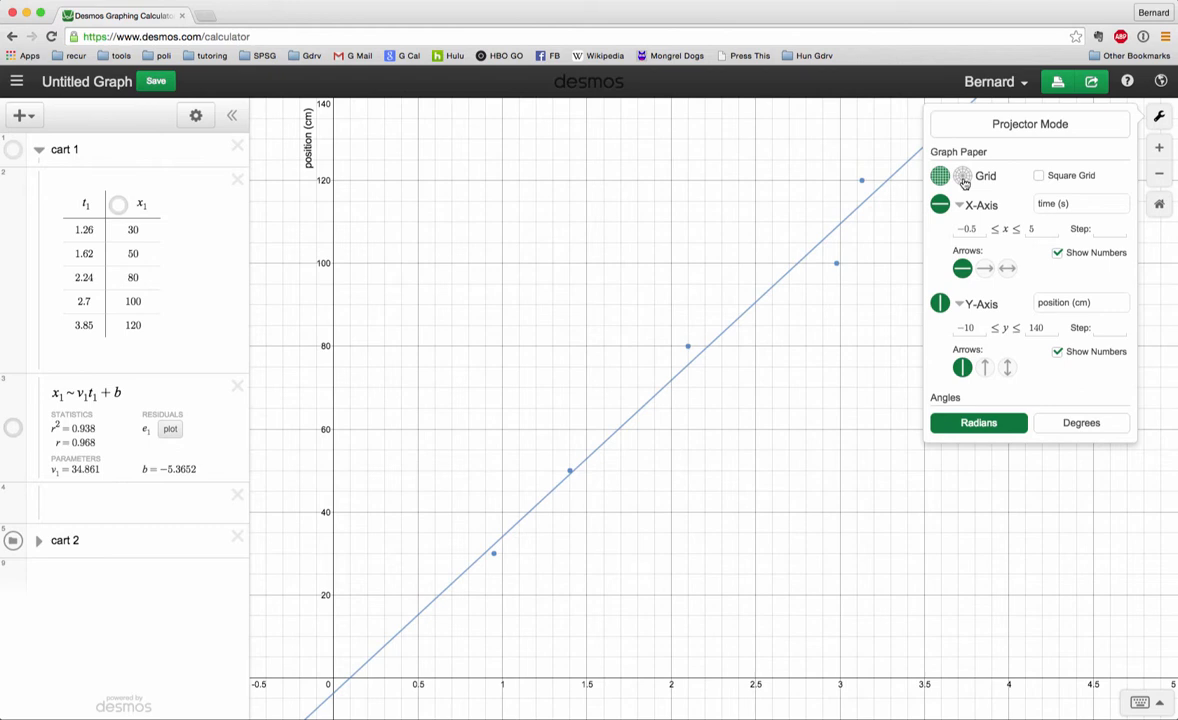
{"action": "left_click", "coordinate": [962, 177]}
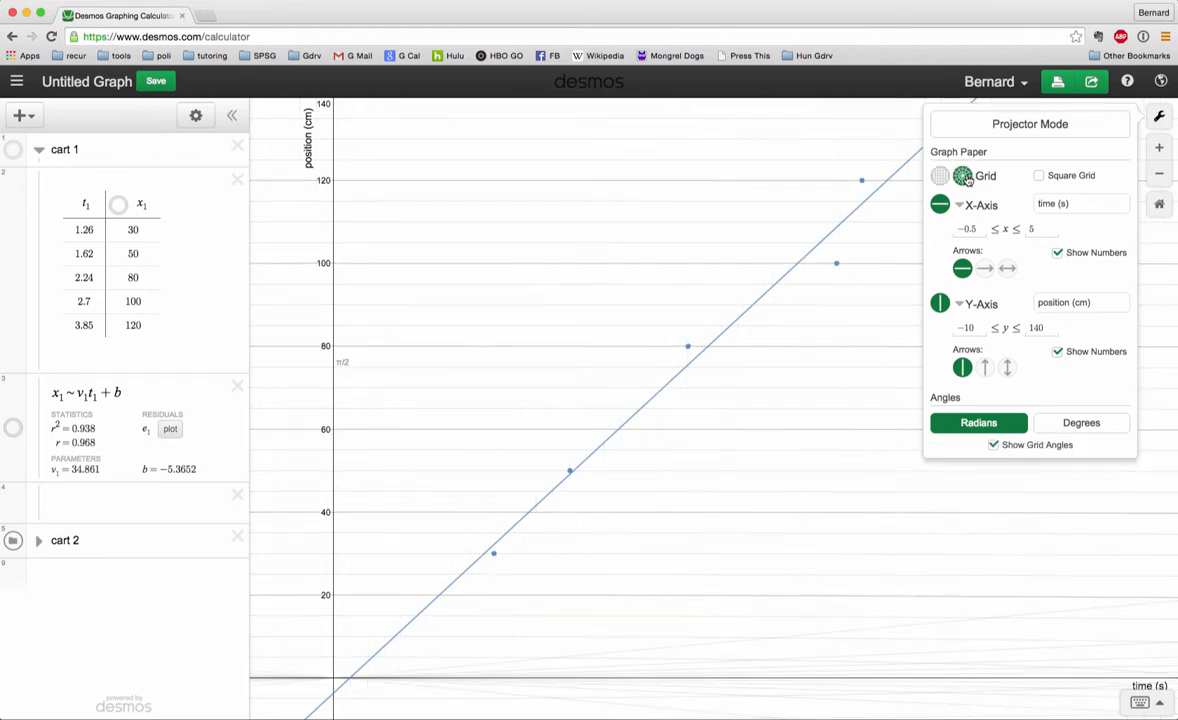
{"action": "left_click", "coordinate": [941, 177]}
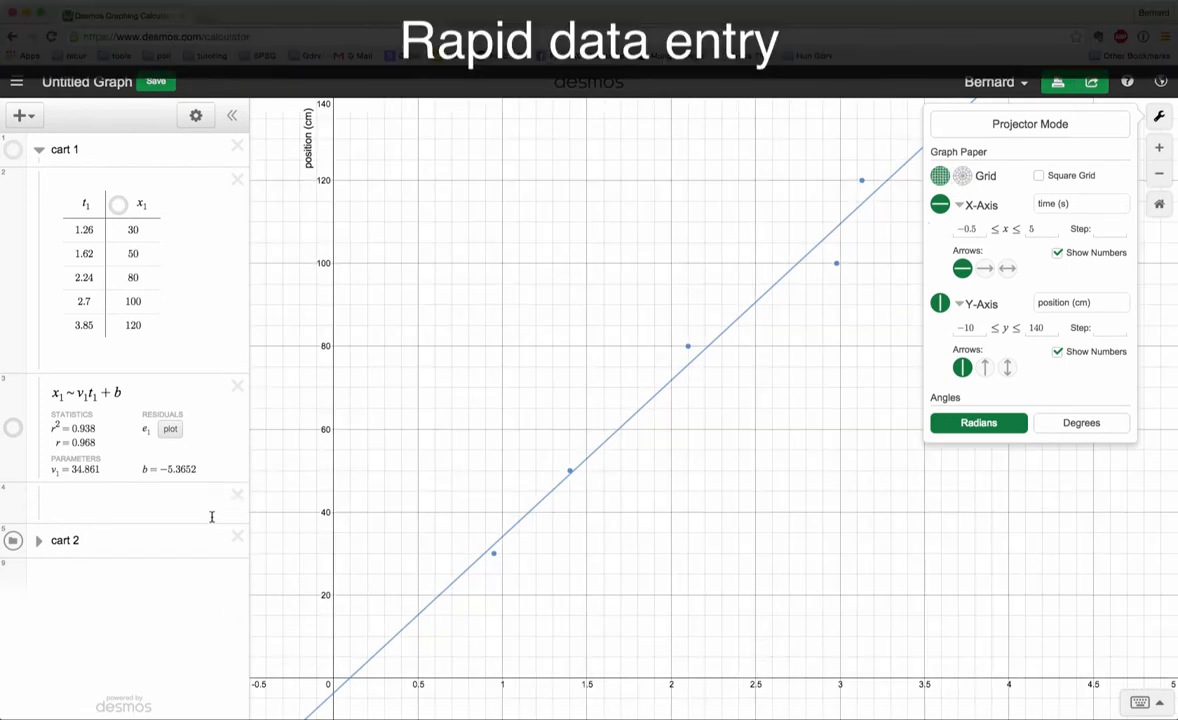
Collapse the cart 1 folder and show its contents on the graph again.
{"action": "left_click", "coordinate": [38, 150]}
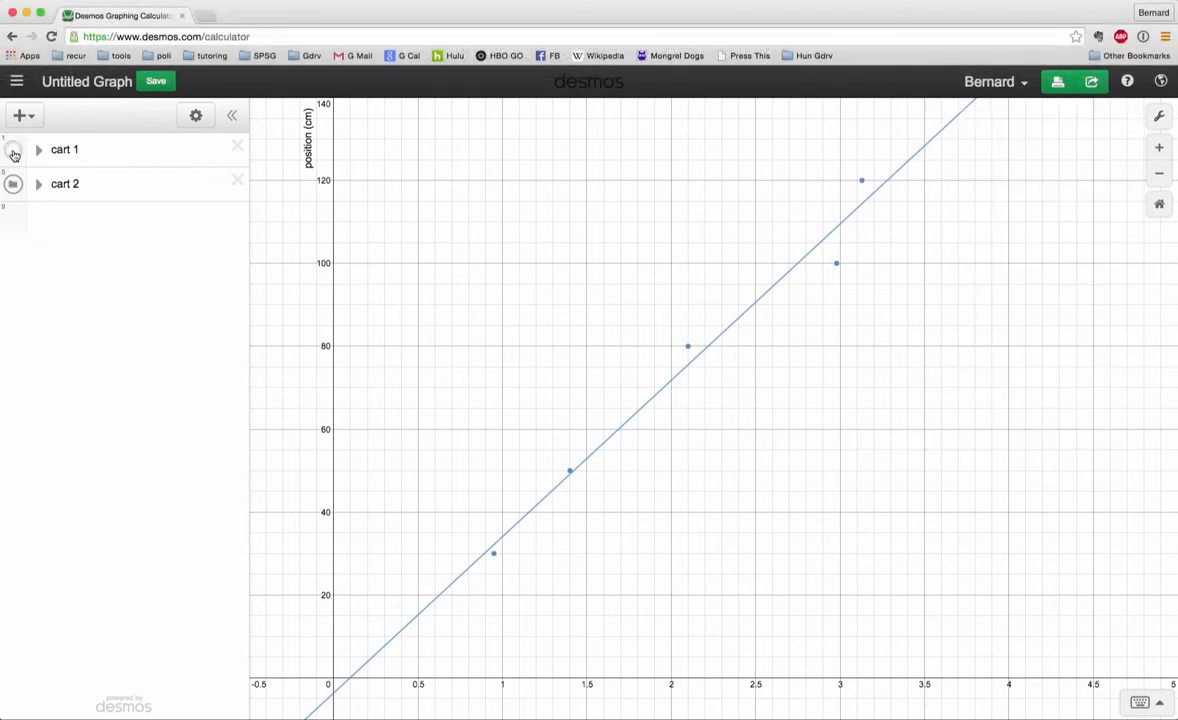
{"action": "left_click", "coordinate": [13, 149]}
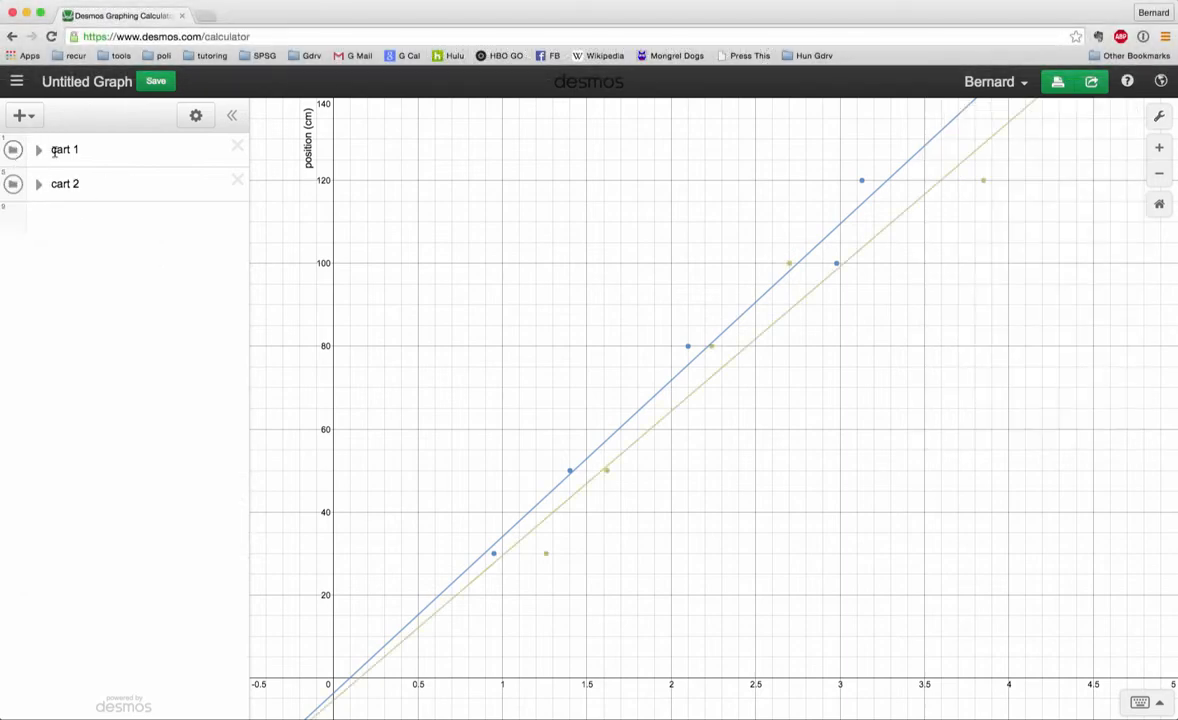
Delete the cart 2 folder and paste its spreadsheet data as a new table: 0.95/30, 1.4/50, 2.1/80, 2.98/100, 3.13/120.
{"action": "left_click", "coordinate": [236, 180]}
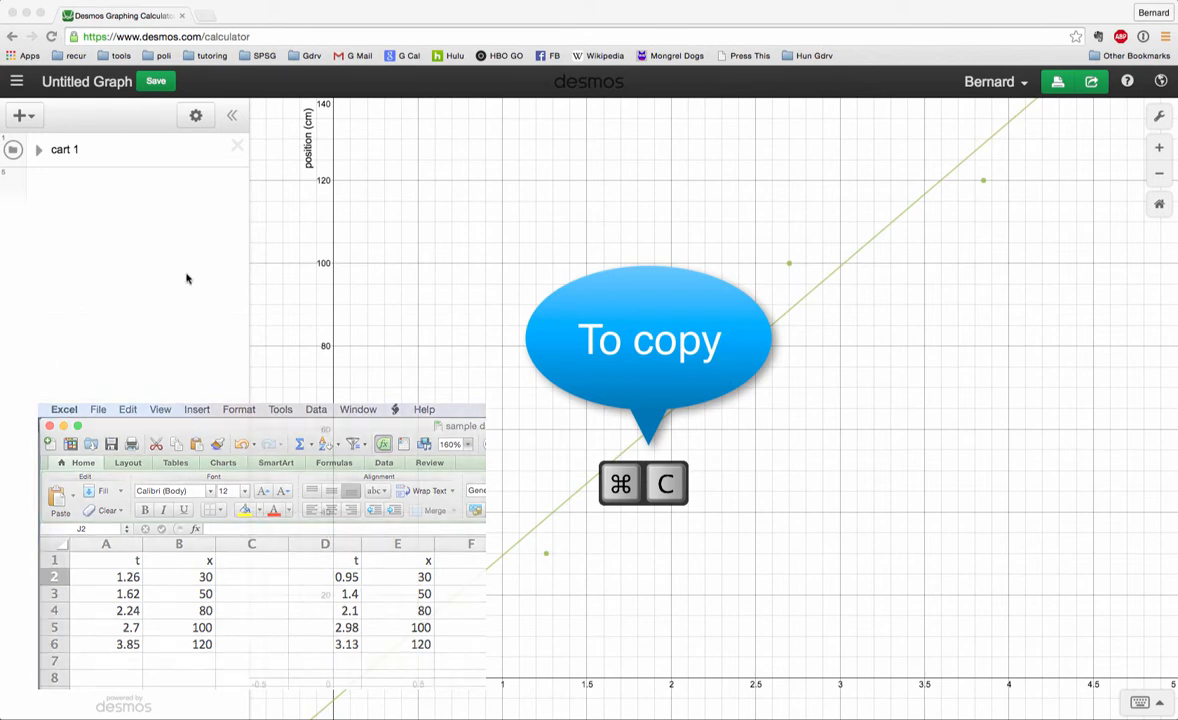
{"action": "left_click", "coordinate": [150, 221]}
{"action": "left_click", "coordinate": [146, 196]}
{"action": "right_click", "coordinate": [137, 186]}
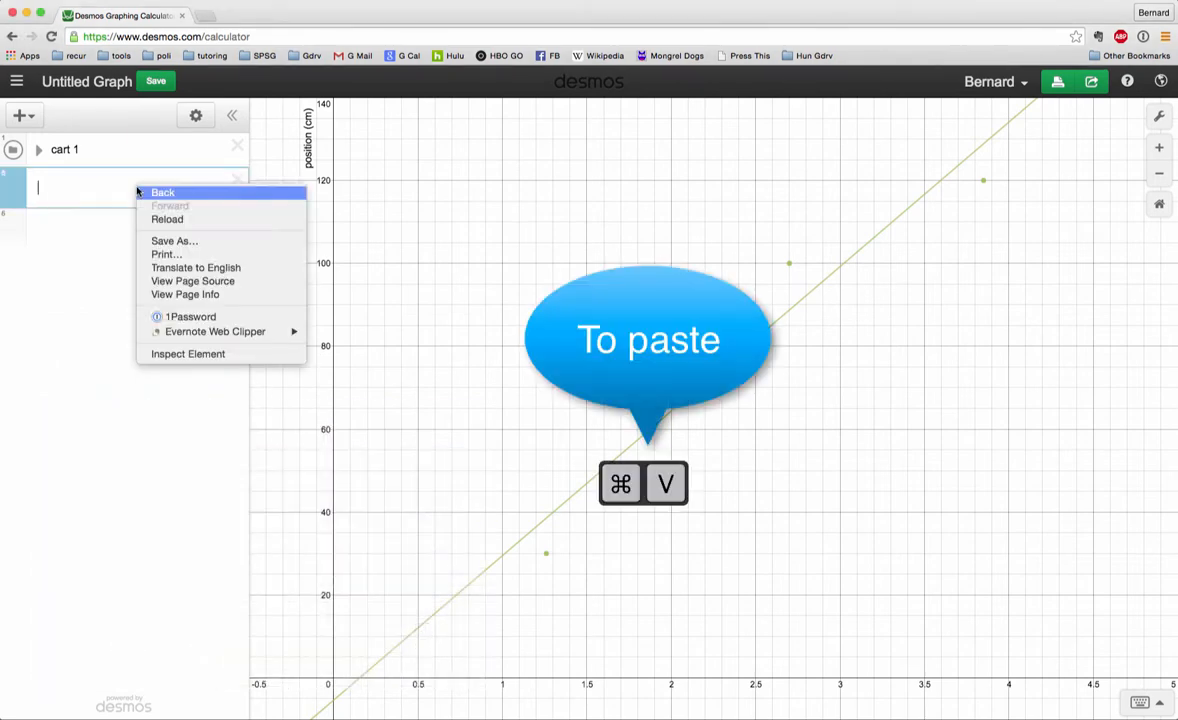
{"action": "type", "text": "0.95\t30 1.4\t50 2.1\t80 2.98\t100 3.13\t120"}
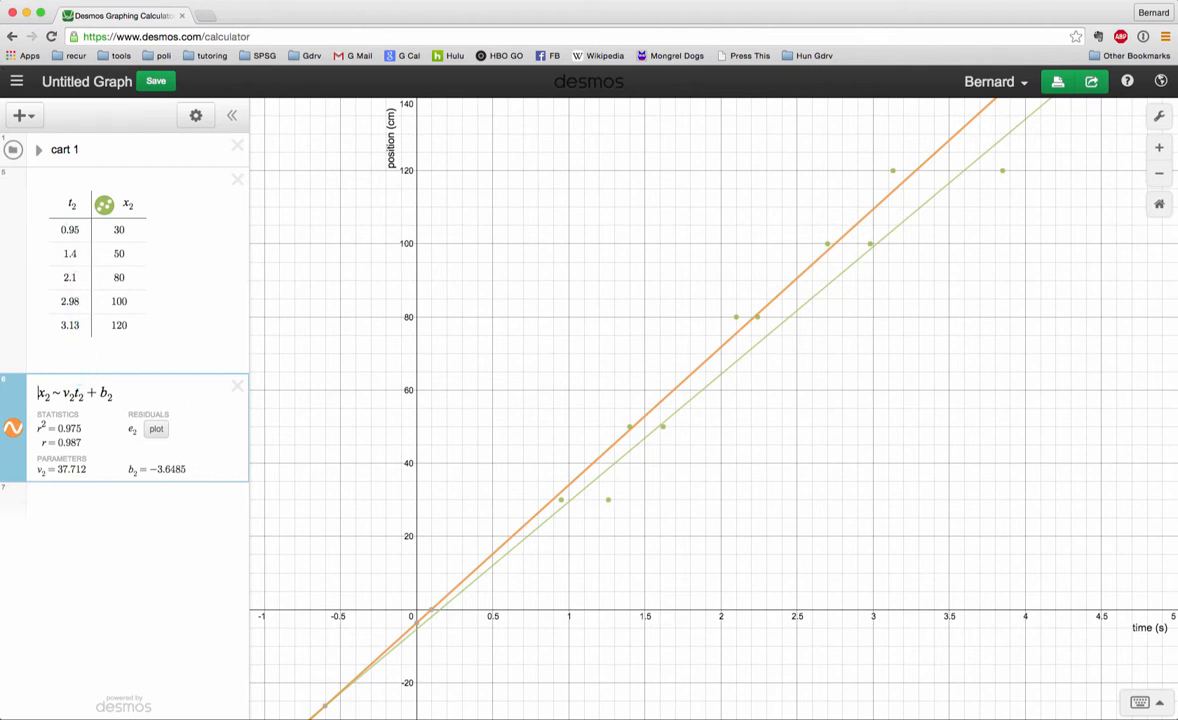
Expand the cart 1 folder and recolor the x₂ points of the second table orange to match their regression line.
{"action": "left_click", "coordinate": [40, 150]}
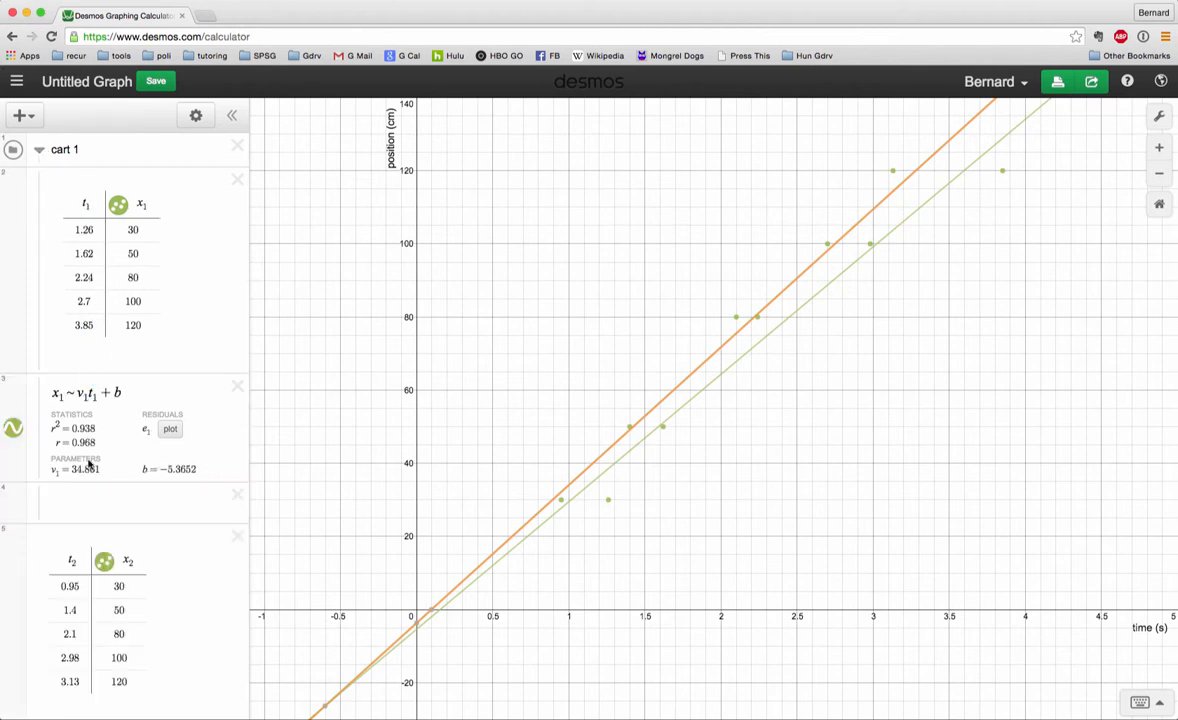
{"action": "scroll", "coordinate": [90, 465], "scroll_direction": "down", "scroll_amount": 1}
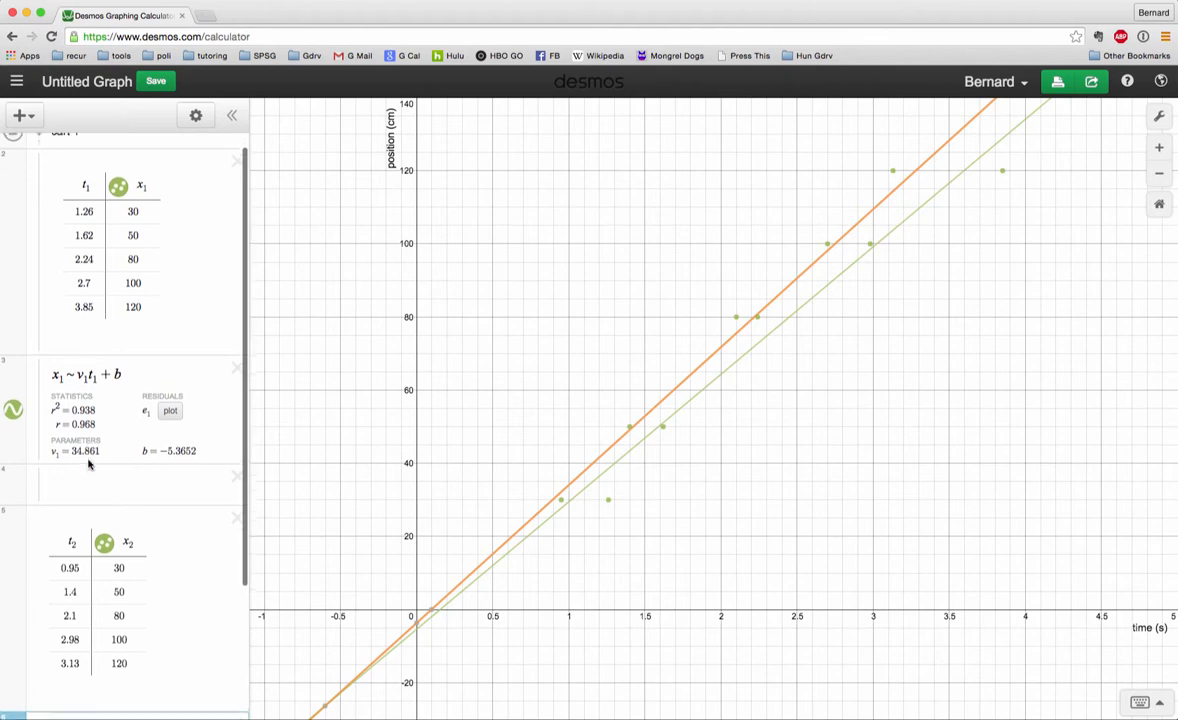
{"action": "left_click", "coordinate": [104, 541]}
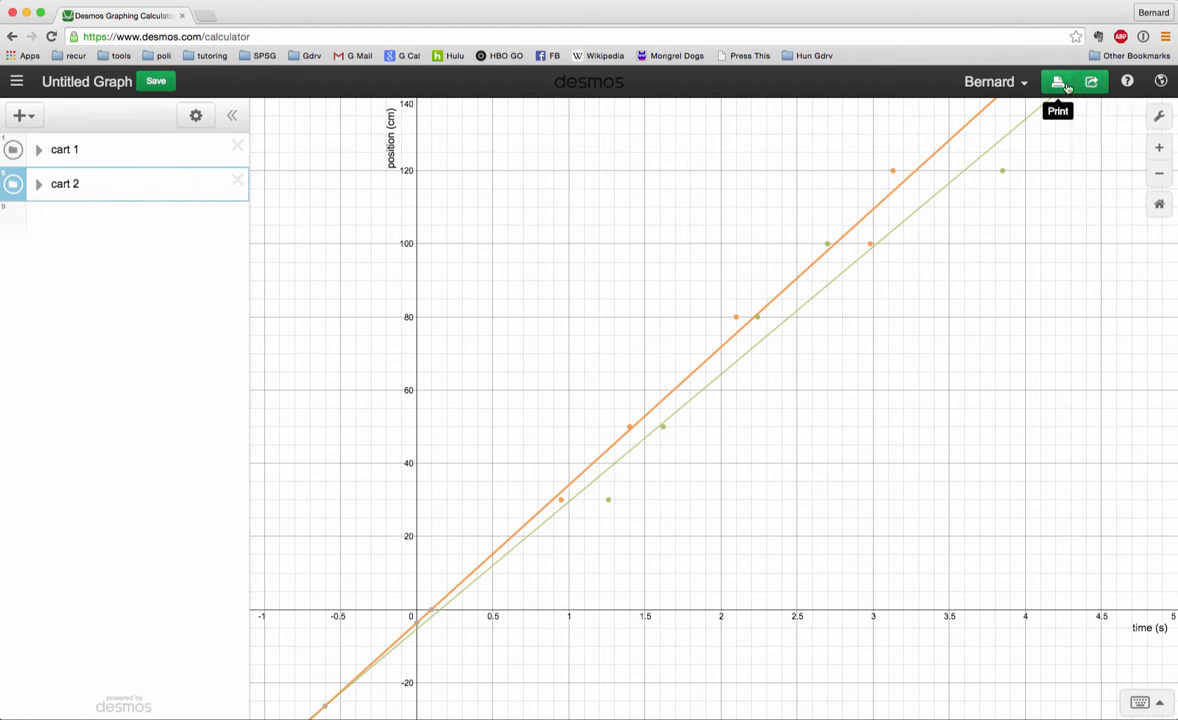
Share the graph as an image, look at the image's copy and save options, and close the image page.
{"action": "left_click", "coordinate": [1099, 87]}
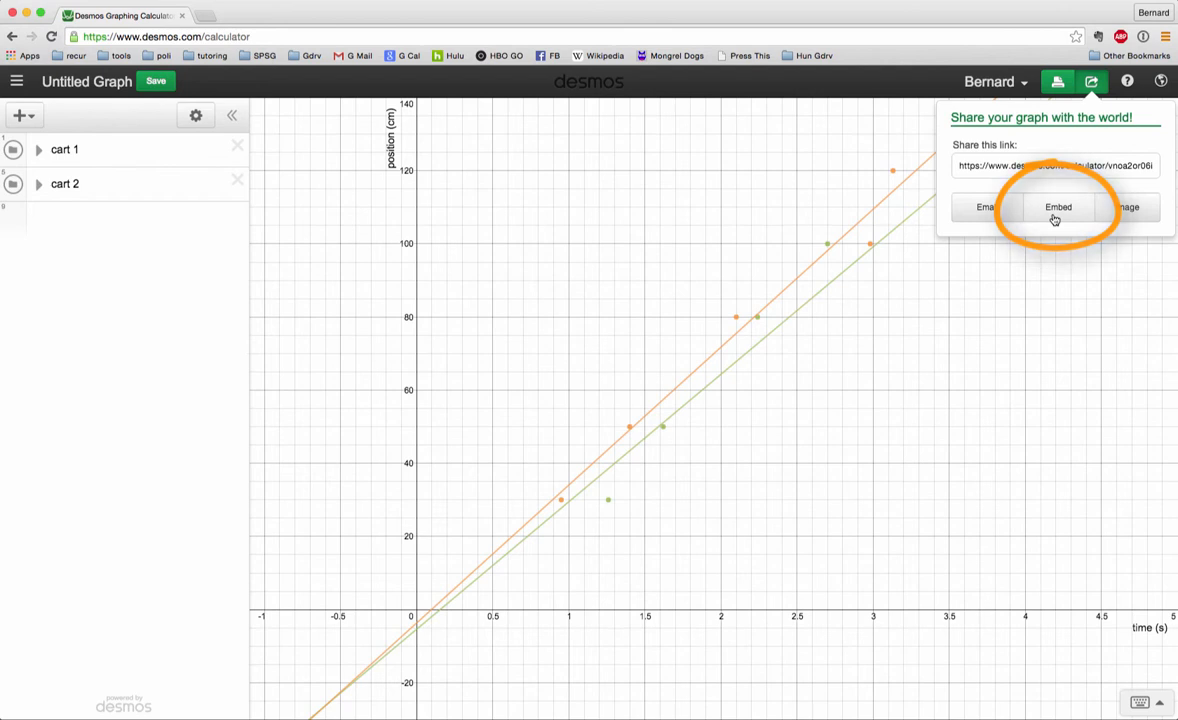
{"action": "left_click", "coordinate": [1120, 219]}
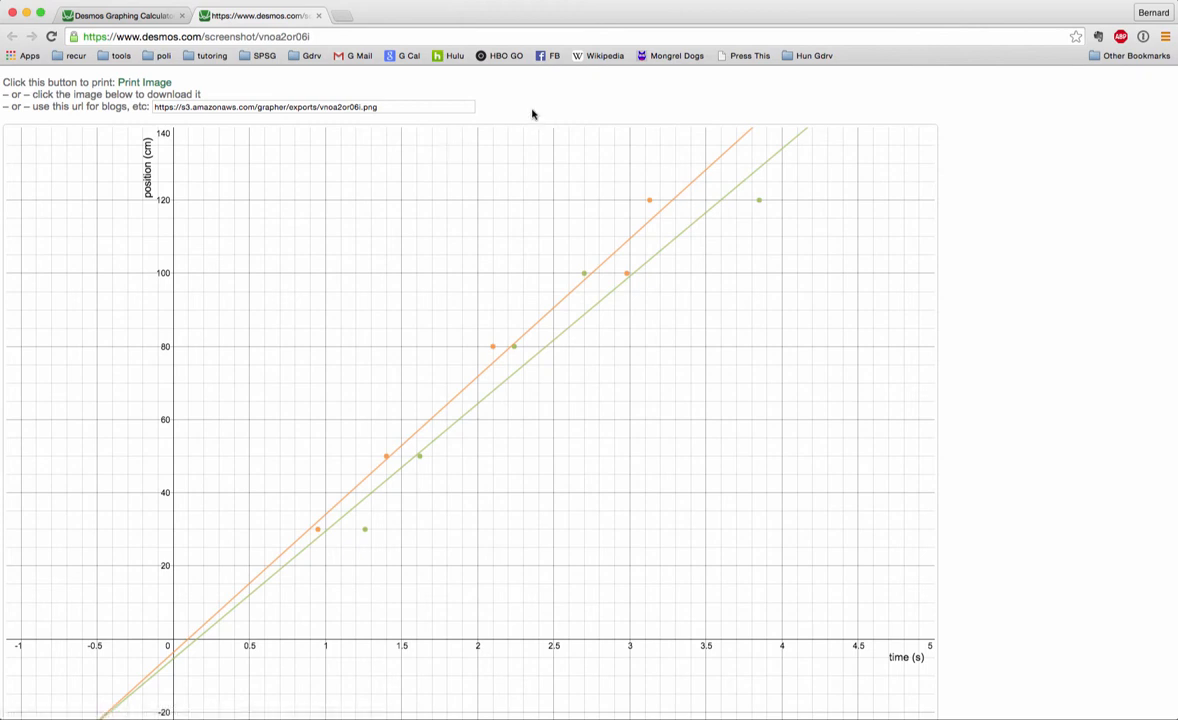
{"action": "right_click", "coordinate": [495, 171]}
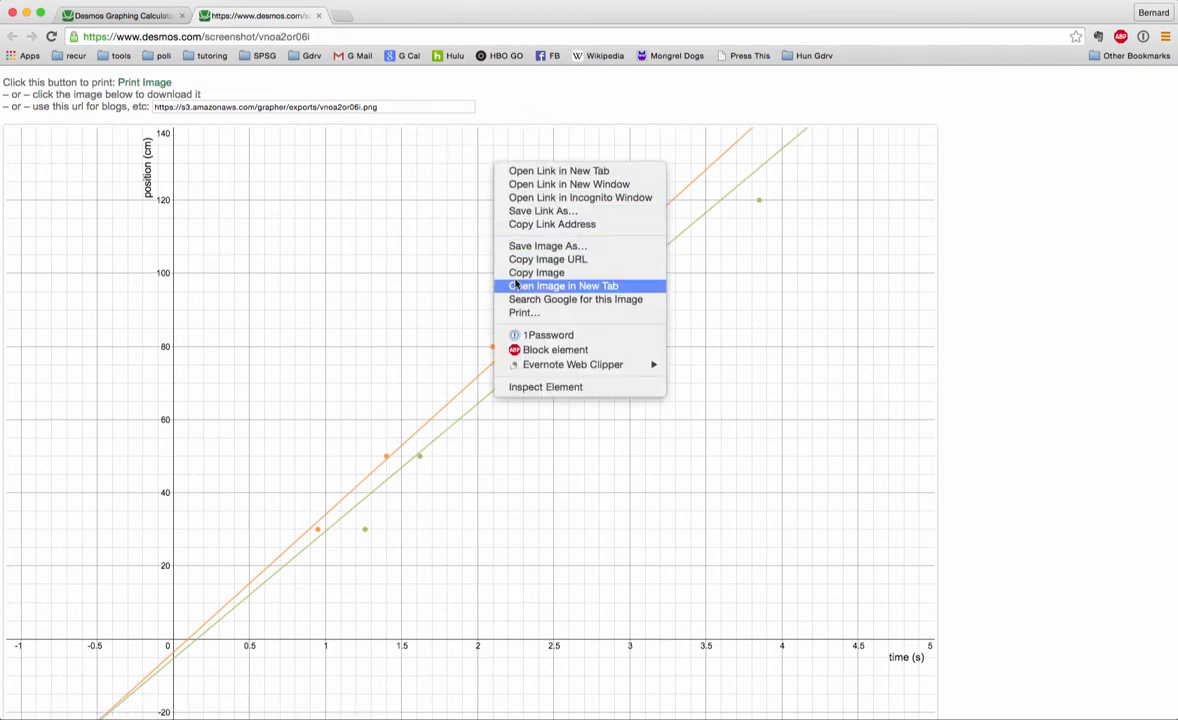
{"action": "left_click", "coordinate": [517, 285]}
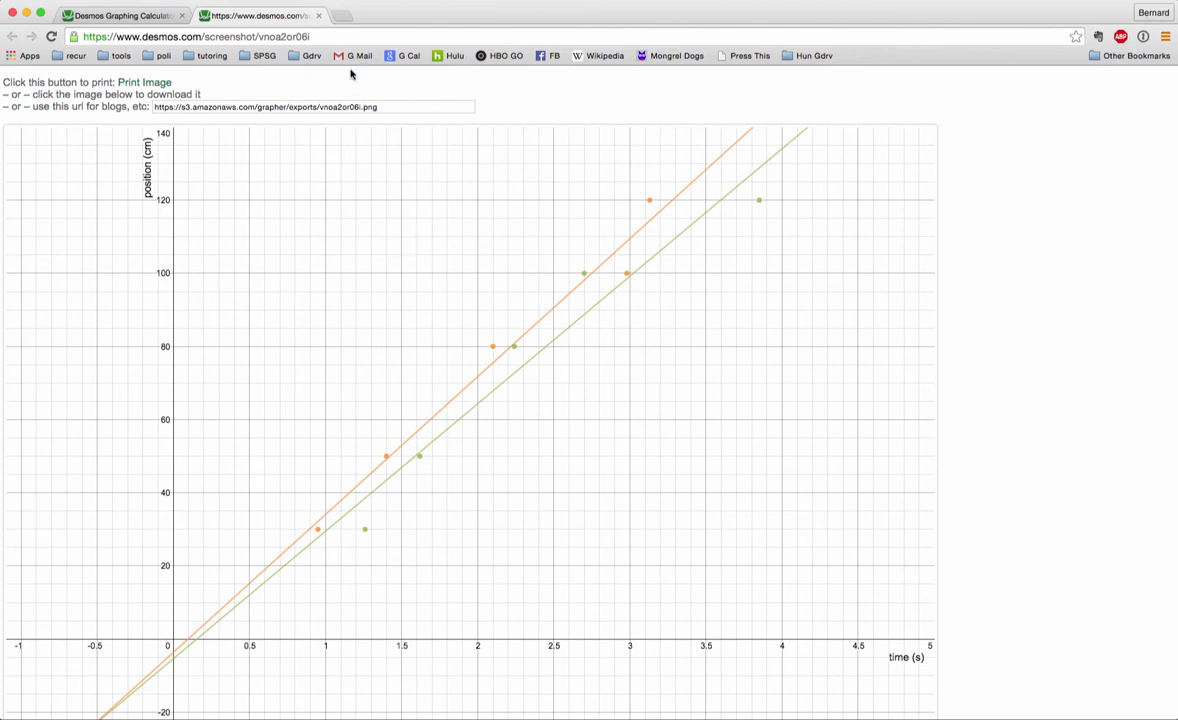
{"action": "left_click", "coordinate": [319, 16]}
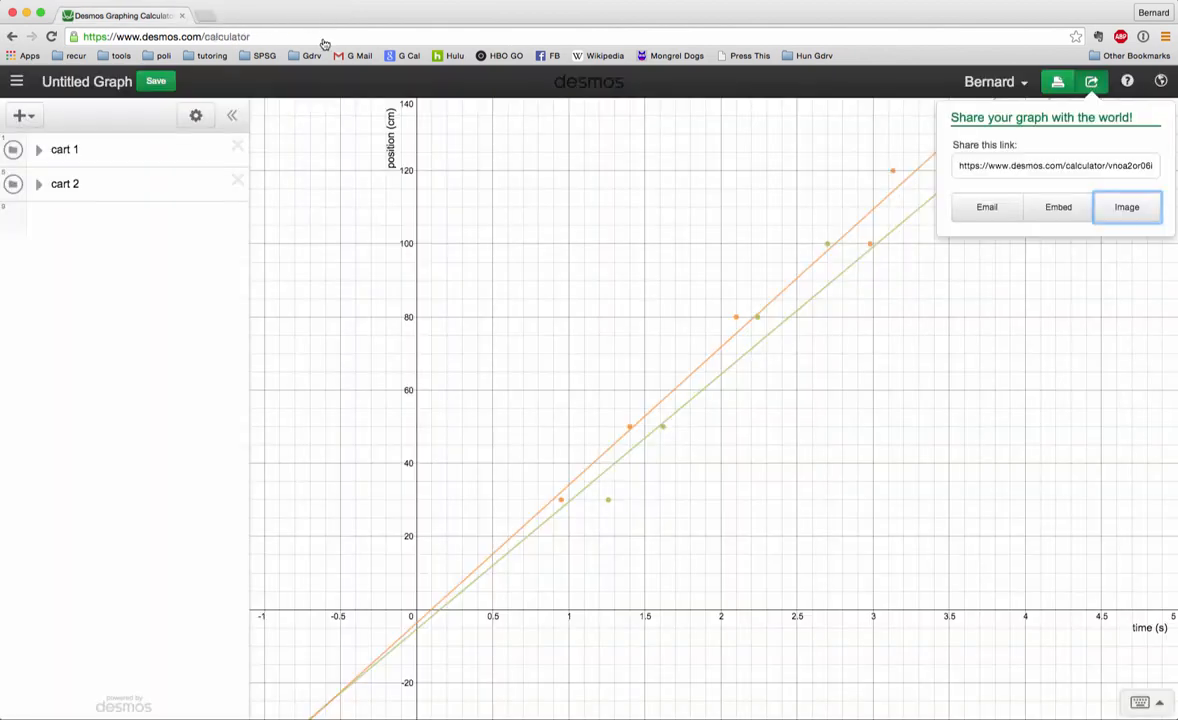
Expand the cart 2 folder to review its table and regression, and collapse it again.
{"action": "left_click", "coordinate": [38, 184]}
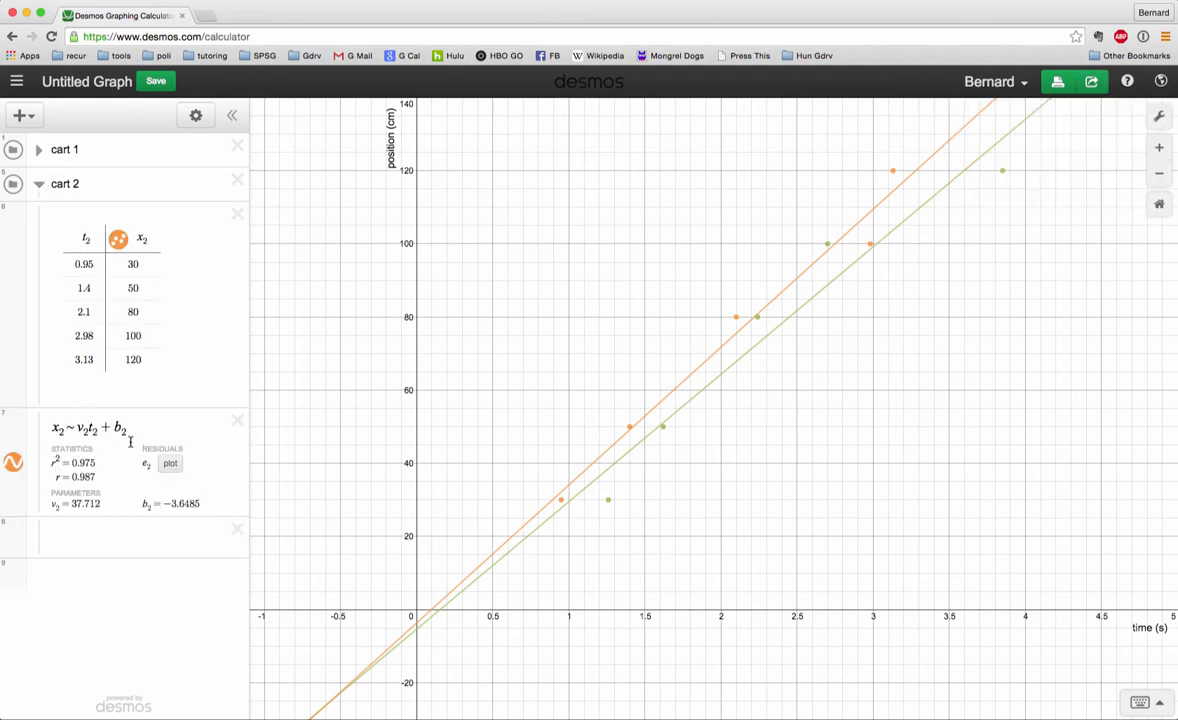
{"action": "left_click", "coordinate": [41, 185]}
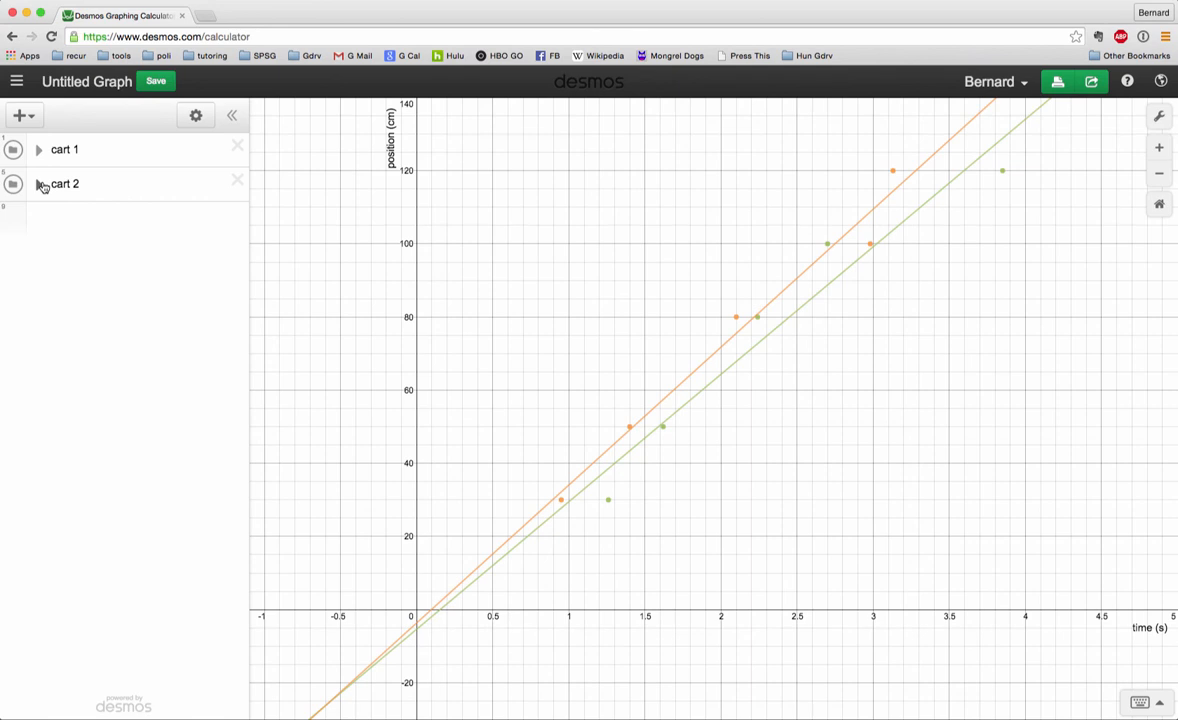
{"action": "left_click", "coordinate": [796, 1]}
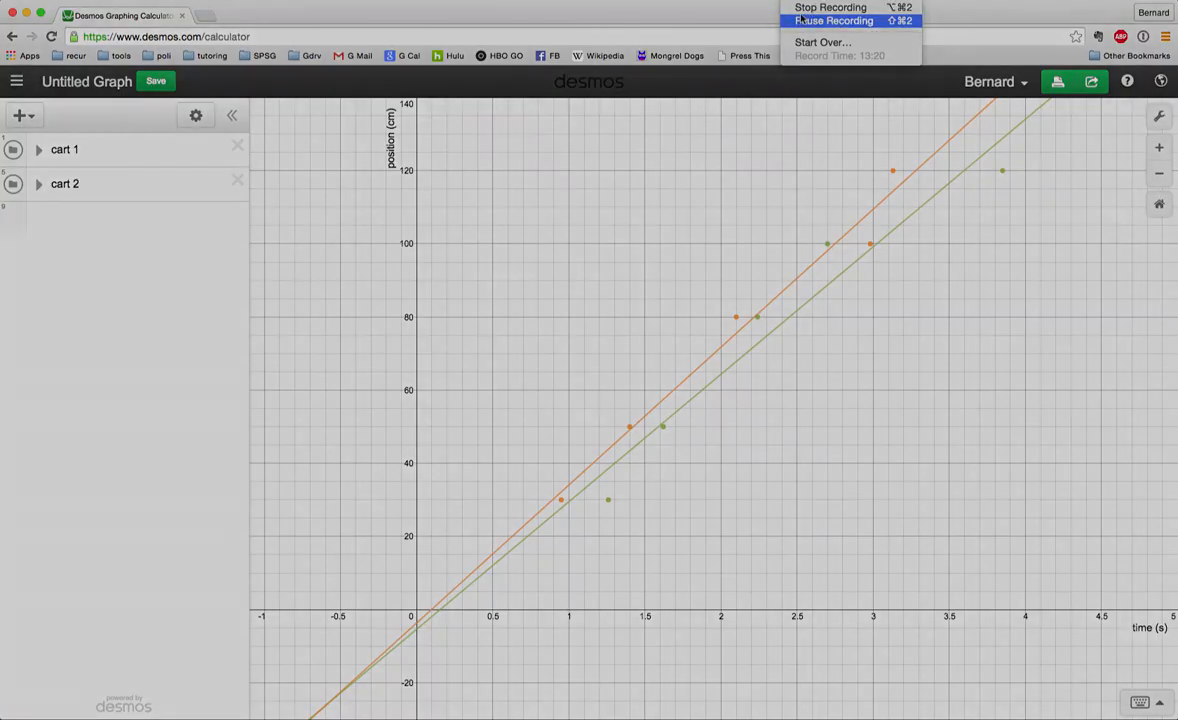